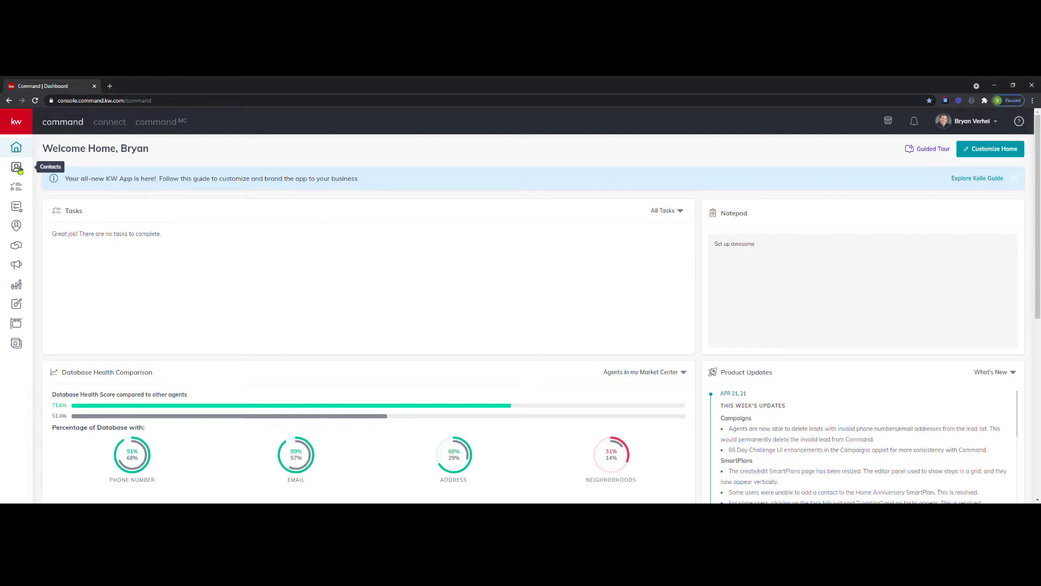
# Search the contacts for the contact's first name and open the matching contact record.
pyautogui.click(17, 167)
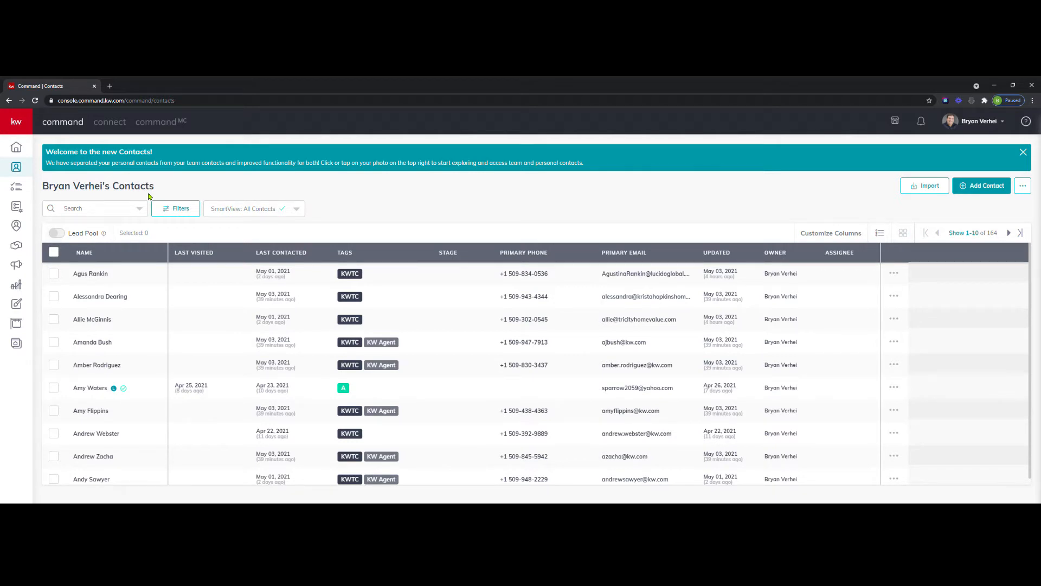
pyautogui.click(131, 211)
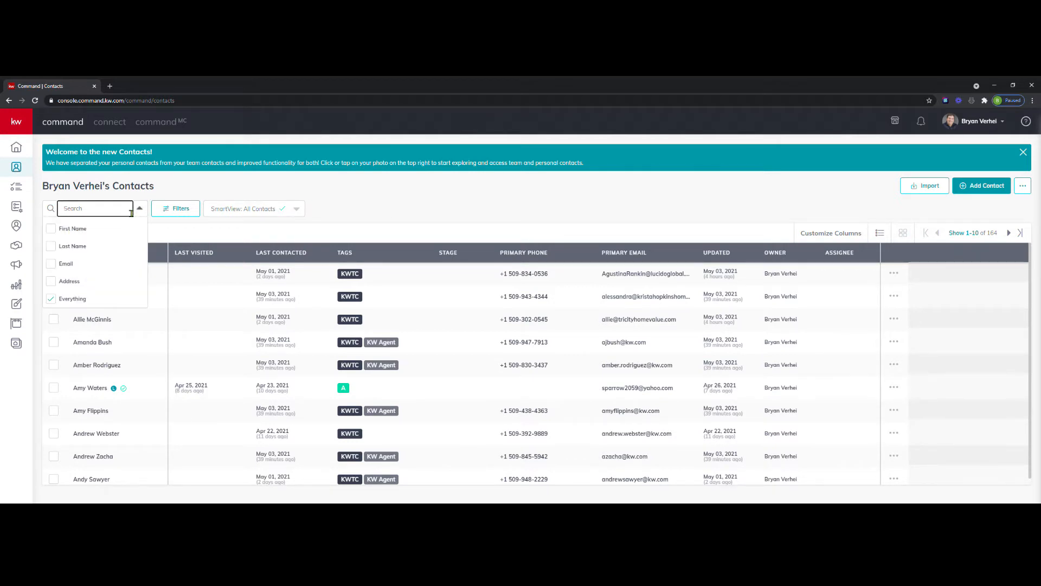
pyautogui.write('bryan')
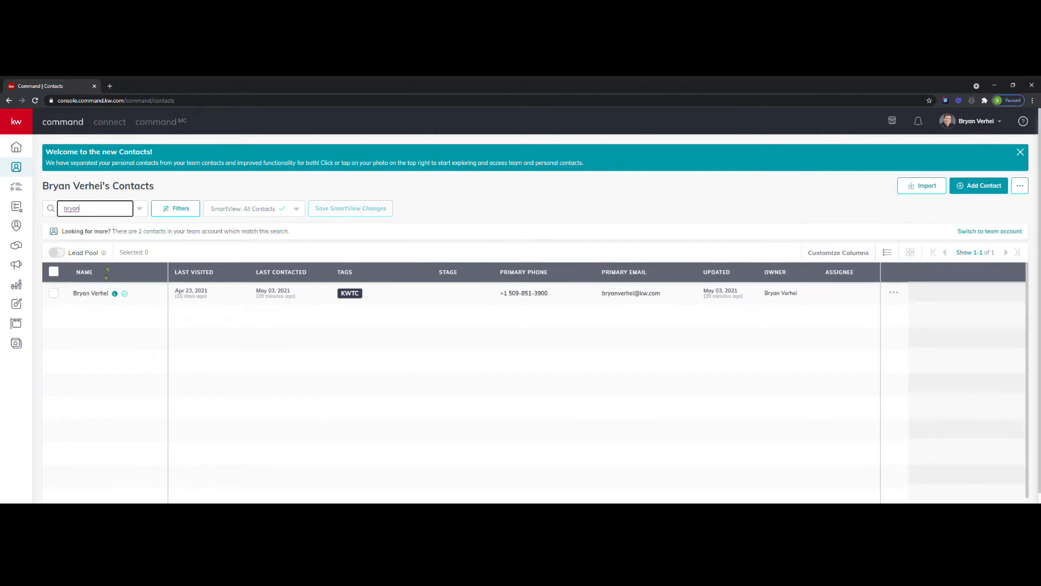
pyautogui.click(90, 296)
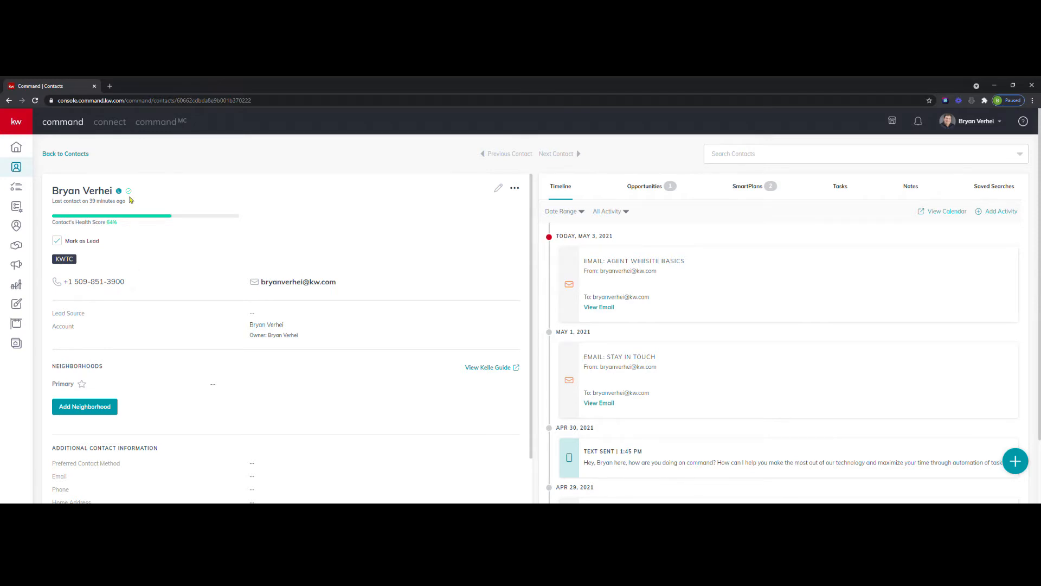
# Examine the contact's edit form with its extra information sections, plus the neighborhood and additional contact details on the record.
pyautogui.click(500, 188)
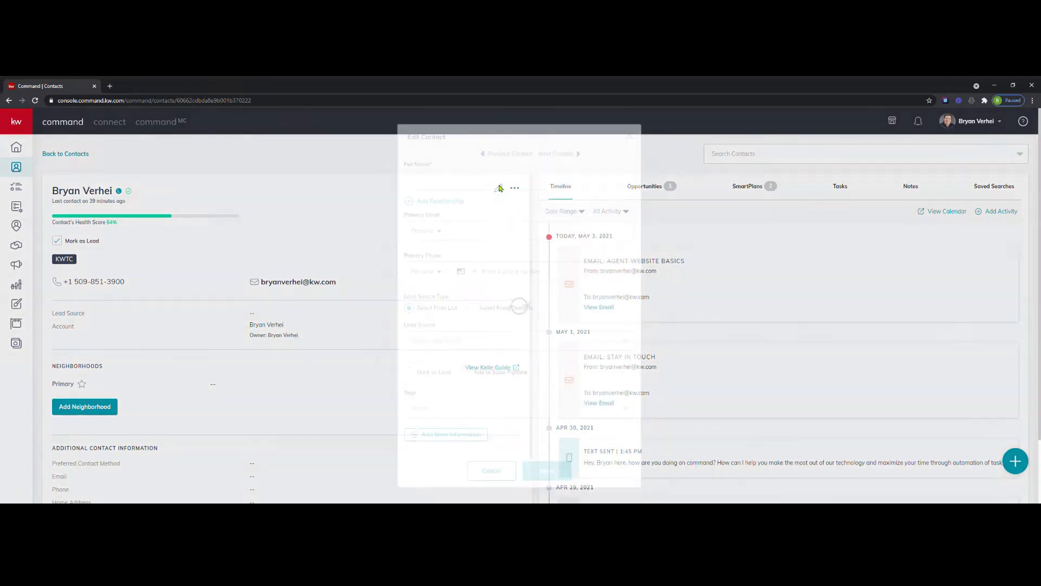
pyautogui.scroll(-2, 510, 266)
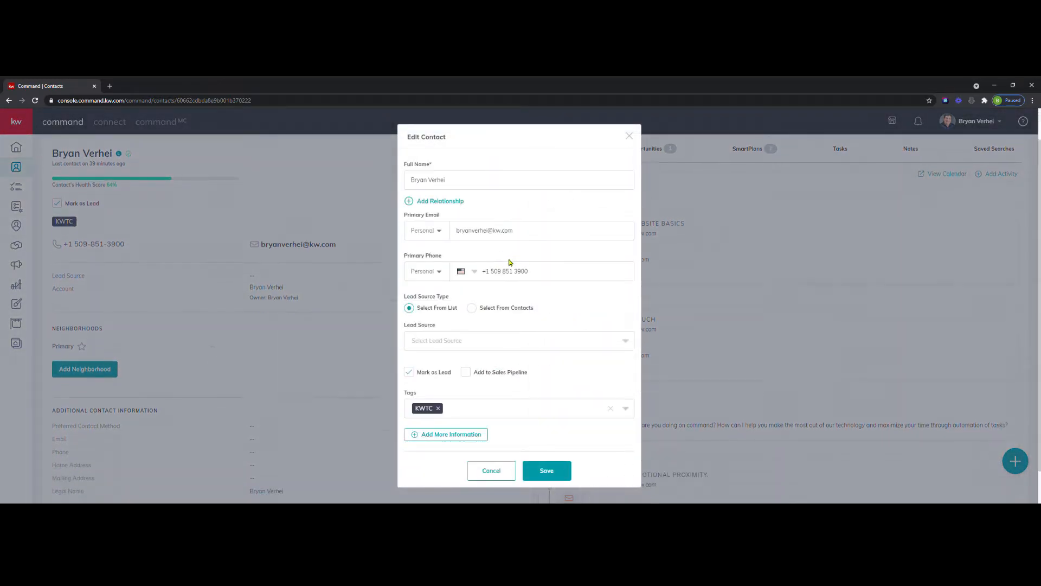
pyautogui.scroll(2, 466, 330)
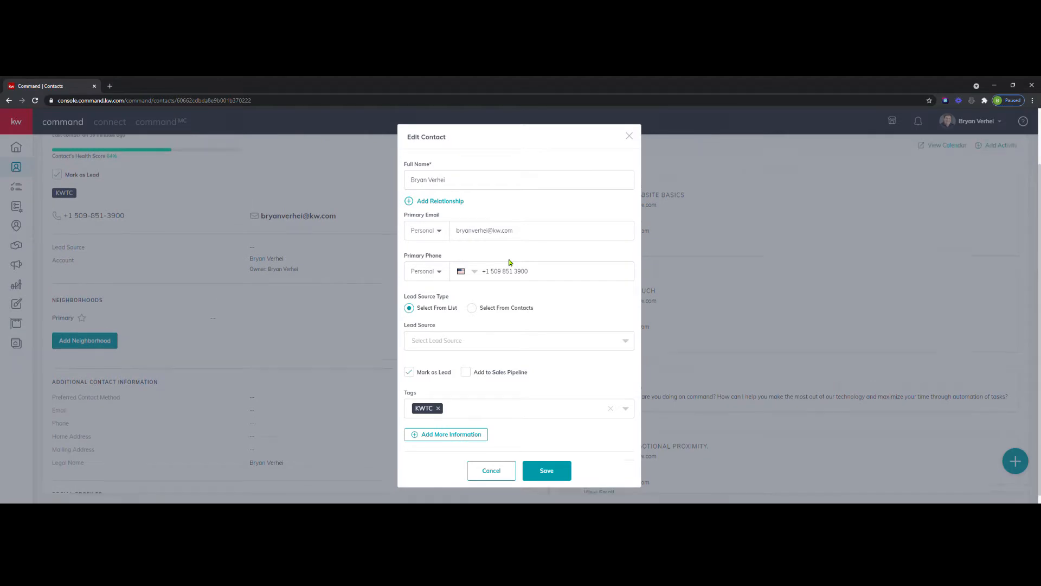
pyautogui.click(464, 434)
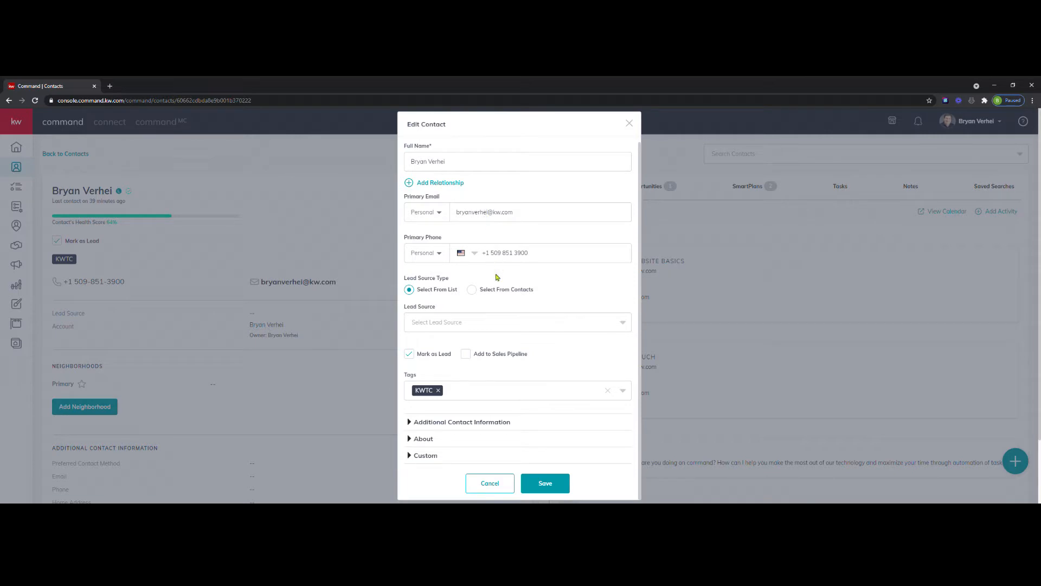
pyautogui.click(497, 485)
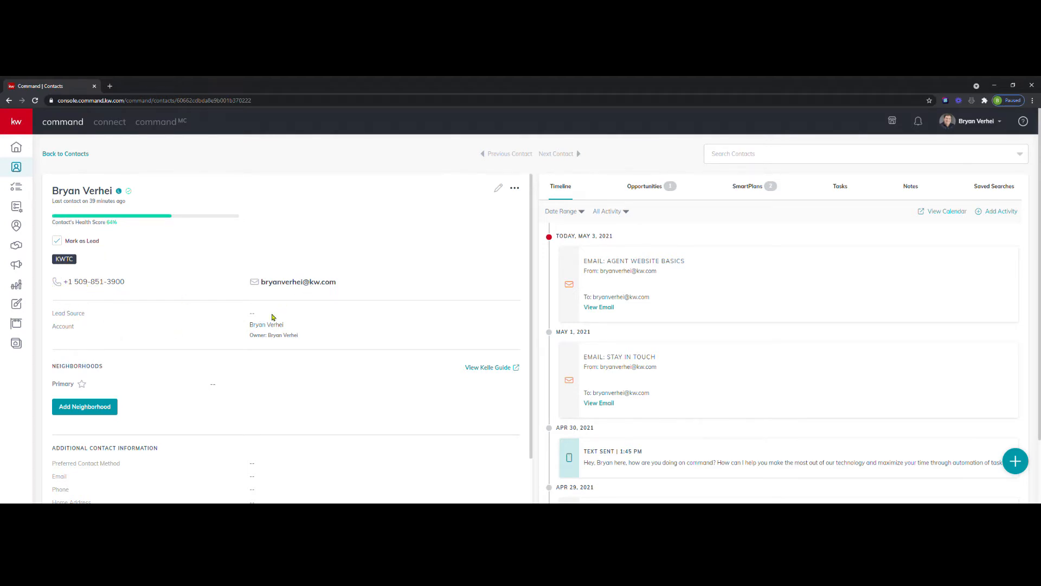
pyautogui.scroll(-1, 217, 353)
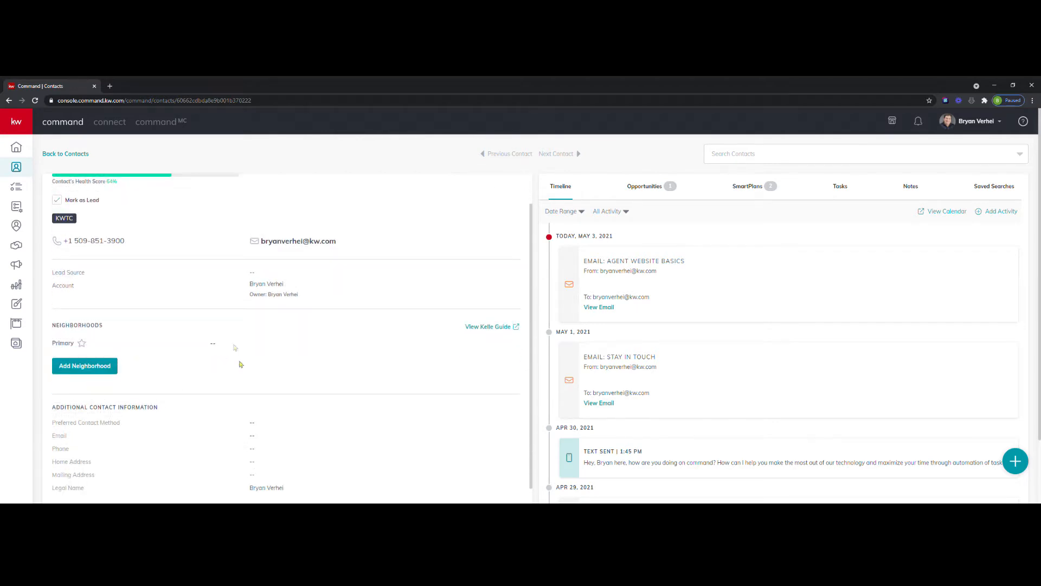
pyautogui.scroll(-2, 263, 349)
pyautogui.scroll(3, 263, 356)
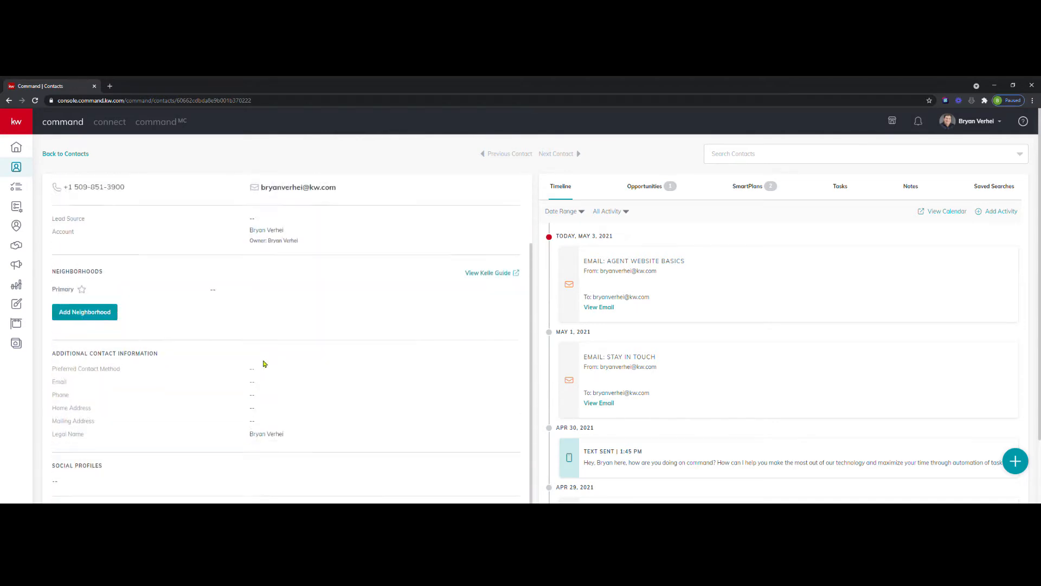
pyautogui.scroll(-3, 264, 363)
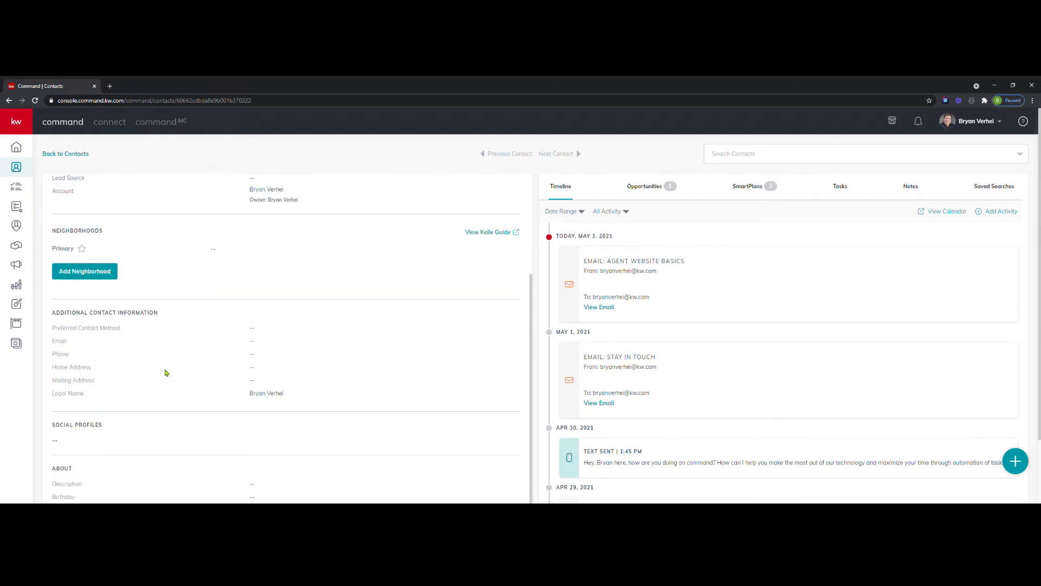
pyautogui.scroll(3, 166, 373)
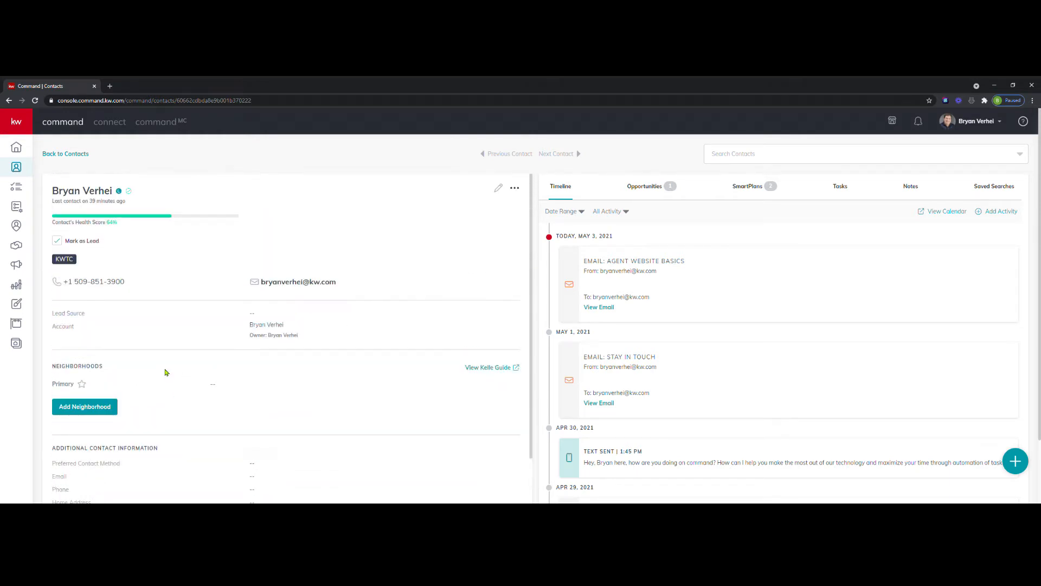
# Edit the contact and enter the home street address under Additional Contact Information, picking the suggested match.
pyautogui.click(500, 190)
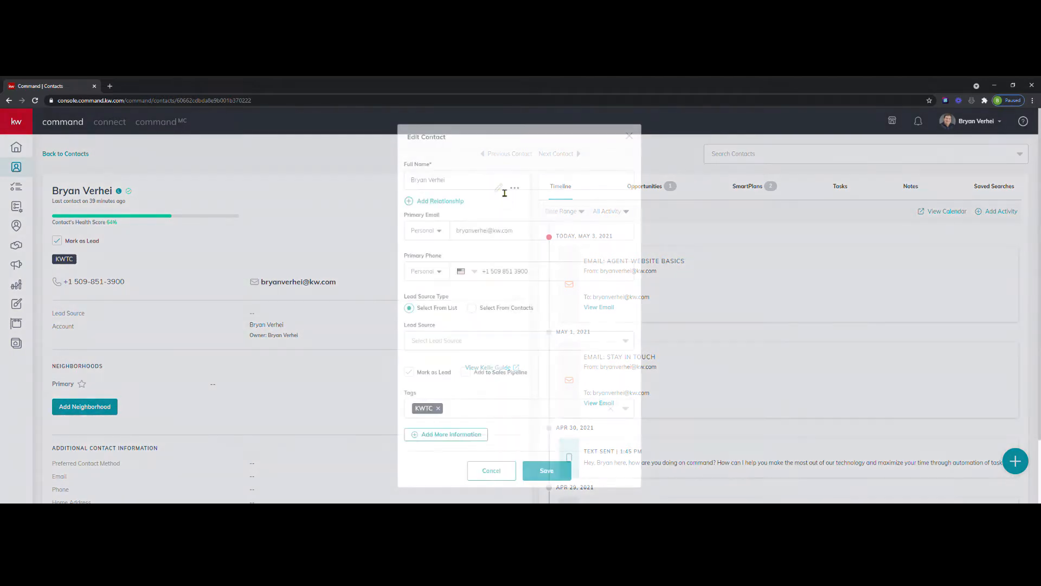
pyautogui.scroll(-1, 476, 298)
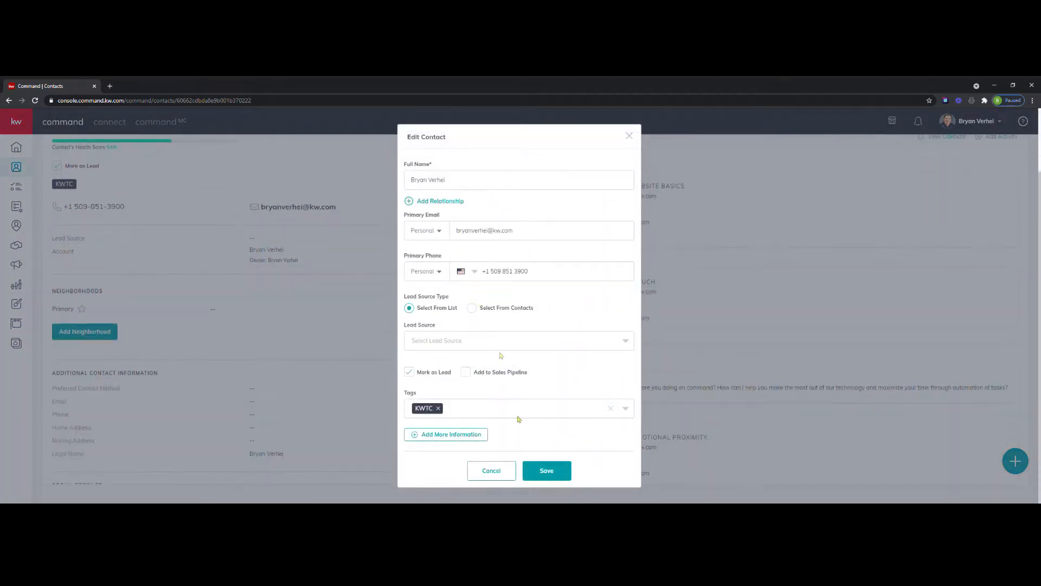
pyautogui.click(465, 436)
pyautogui.scroll(-1, 483, 304)
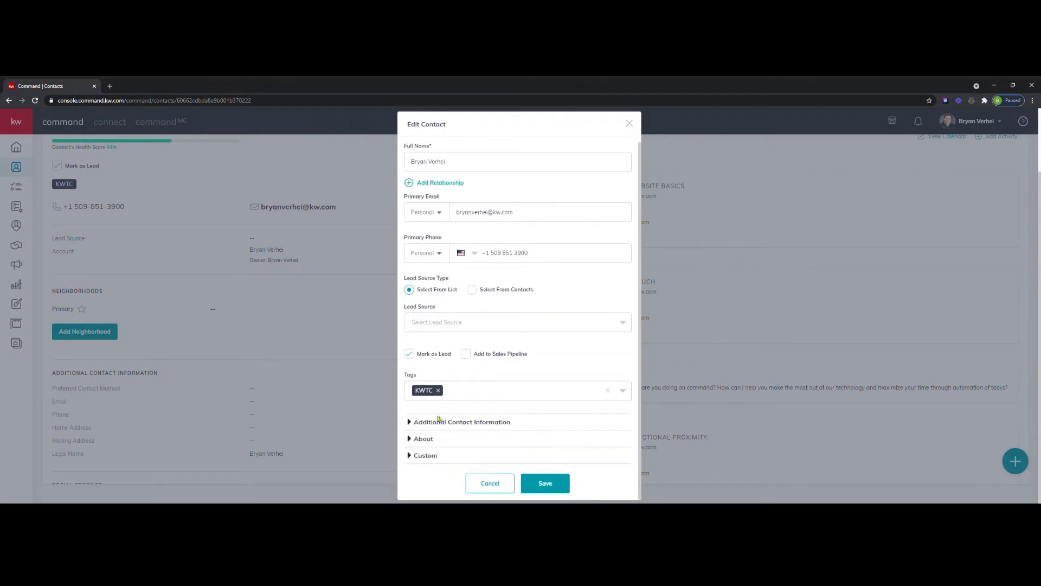
pyautogui.click(417, 423)
pyautogui.scroll(-4, 574, 385)
pyautogui.click(514, 395)
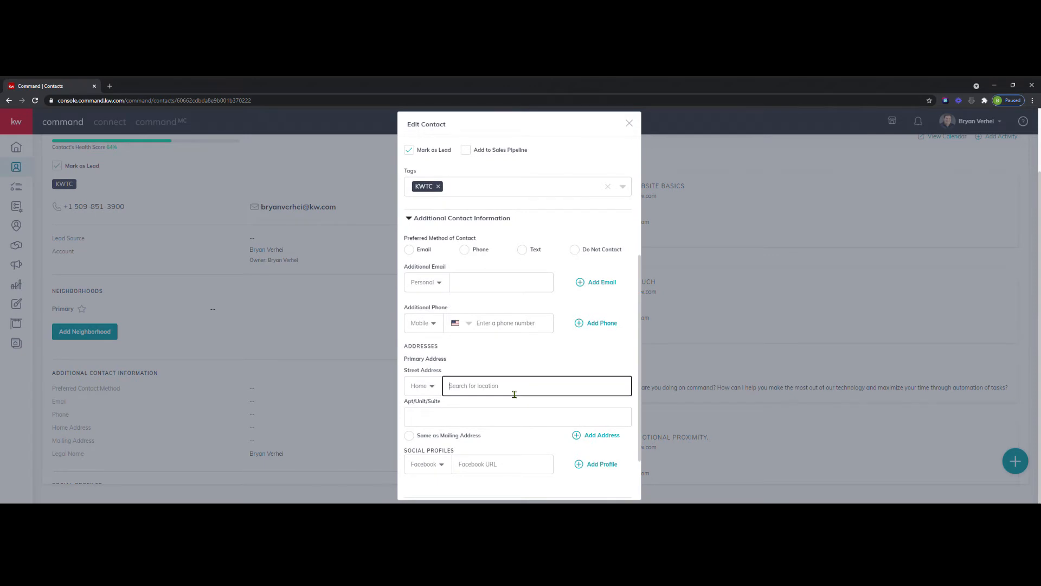
pyautogui.write('8631')
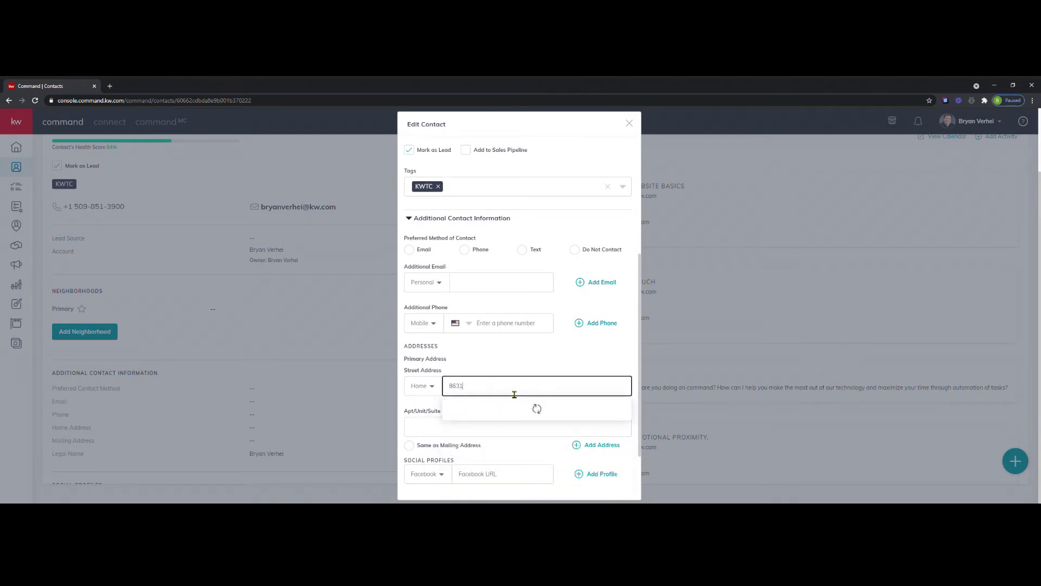
pyautogui.click(490, 429)
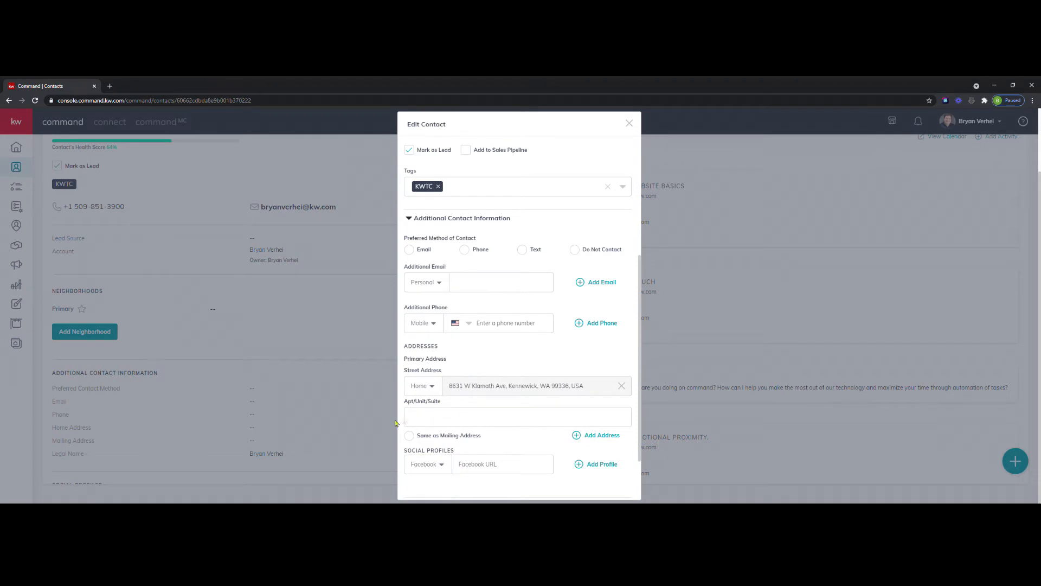
# Mark the home address as the same as the mailing address and save the contact.
pyautogui.click(415, 436)
pyautogui.scroll(-2, 511, 388)
pyautogui.click(559, 487)
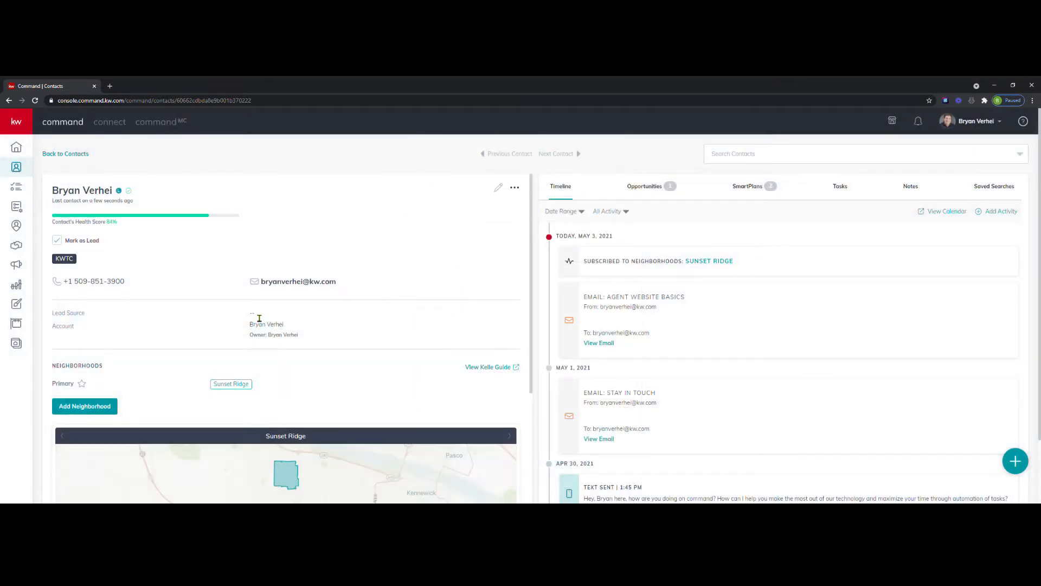
# Search for an additional neighborhood with "clear" and empty the search again.
pyautogui.scroll(-3, 245, 304)
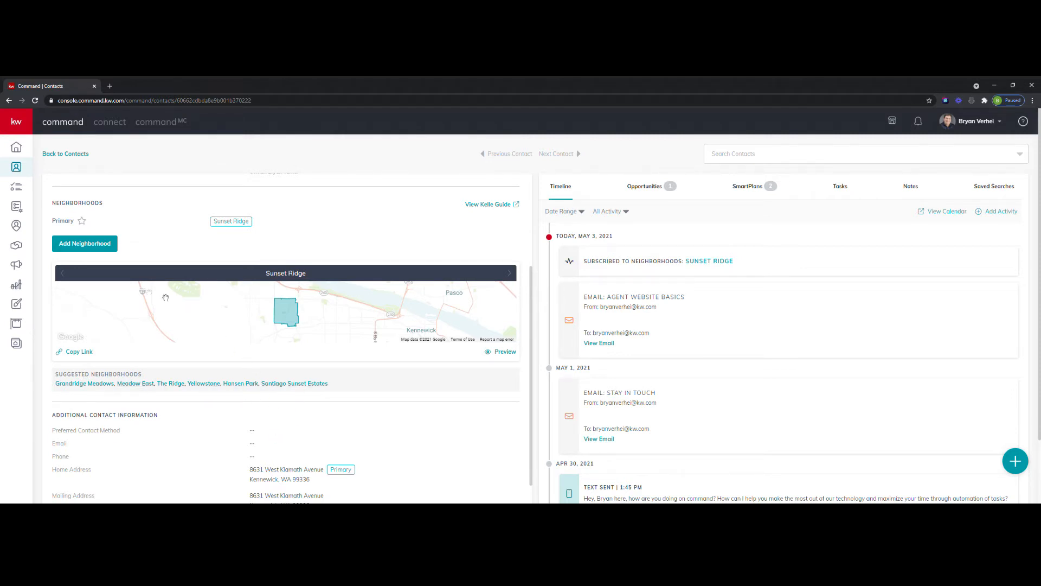
pyautogui.click(85, 247)
pyautogui.click(86, 250)
pyautogui.write('dlear')
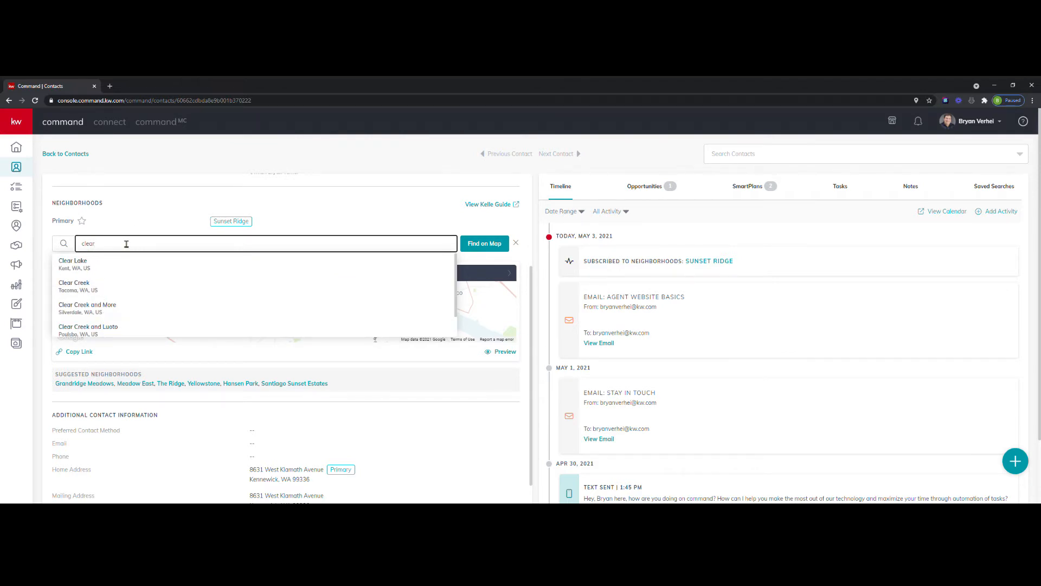
pyautogui.press('BackSpace')
pyautogui.press('BackSpace')
pyautogui.press('BackSpace')
pyautogui.press('BackSpace')
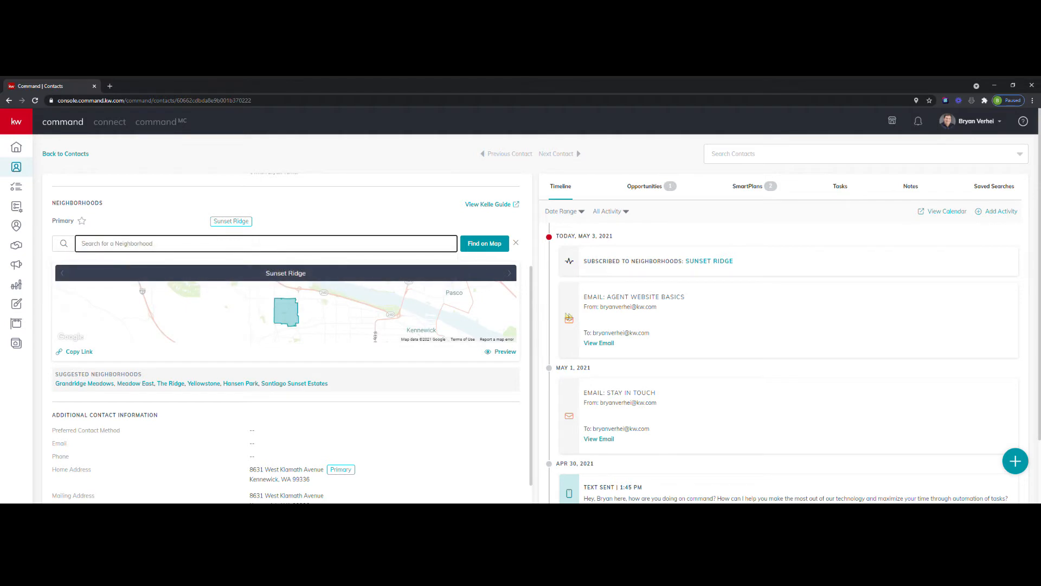
# Try to select the Badger Mountain East neighborhood for the contact from the map.
pyautogui.click(483, 244)
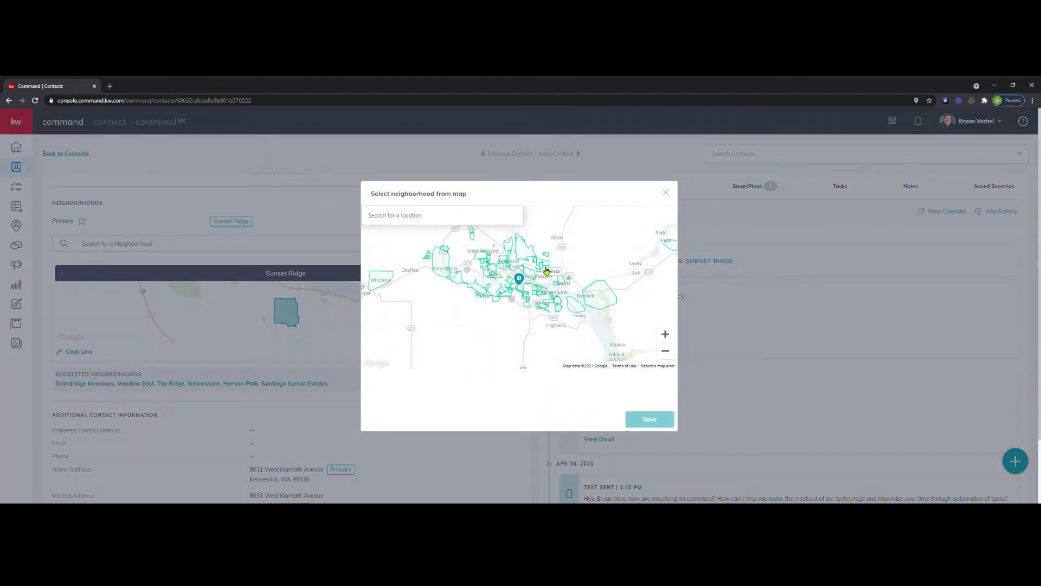
pyautogui.moveTo(546, 272); pyautogui.dragTo(547, 285)
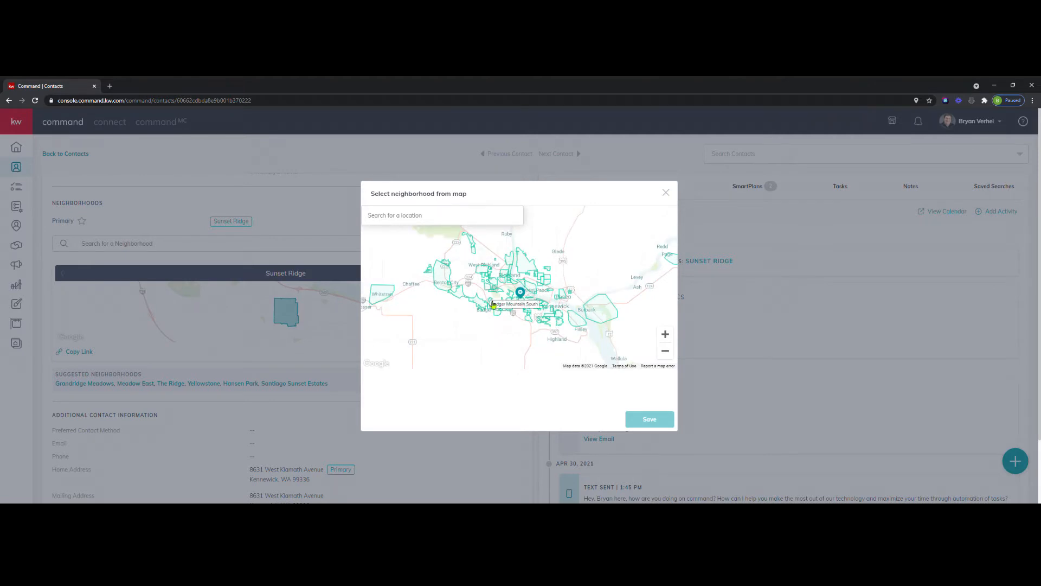
pyautogui.scroll(1, 493, 305)
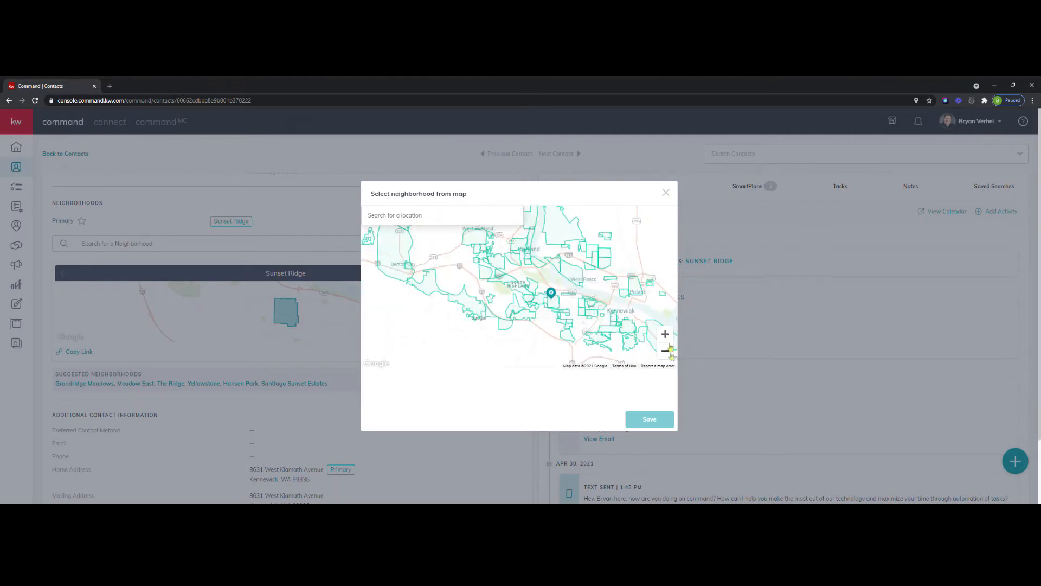
pyautogui.scroll(1, 542, 329)
pyautogui.moveTo(542, 329); pyautogui.dragTo(539, 348)
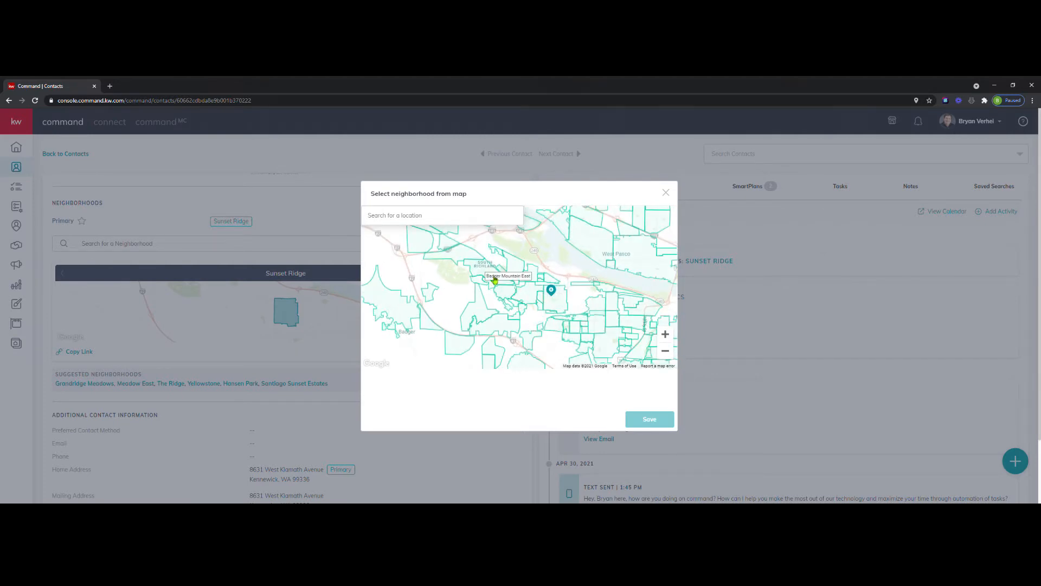
pyautogui.click(495, 280)
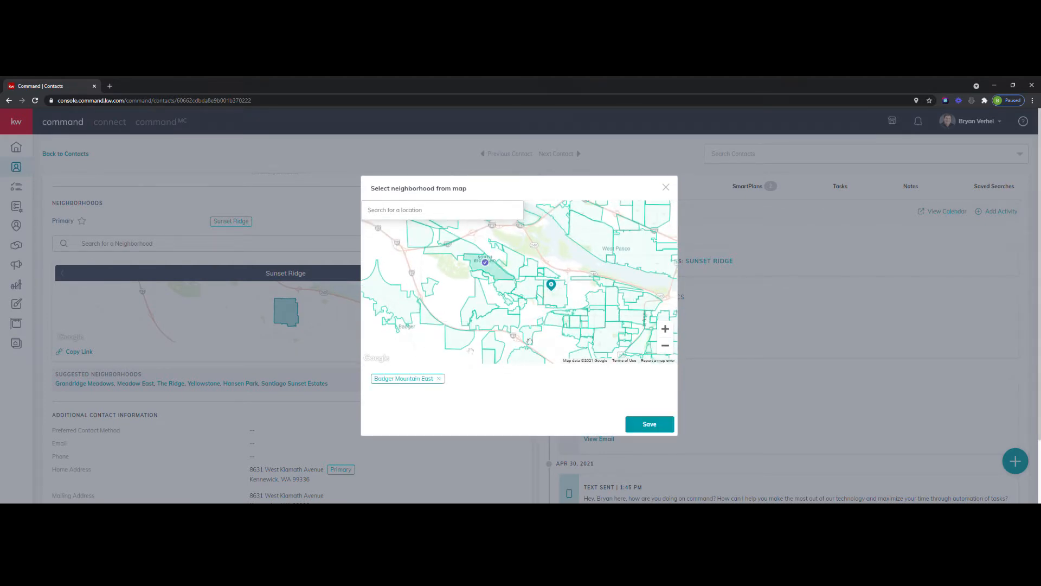
pyautogui.click(667, 188)
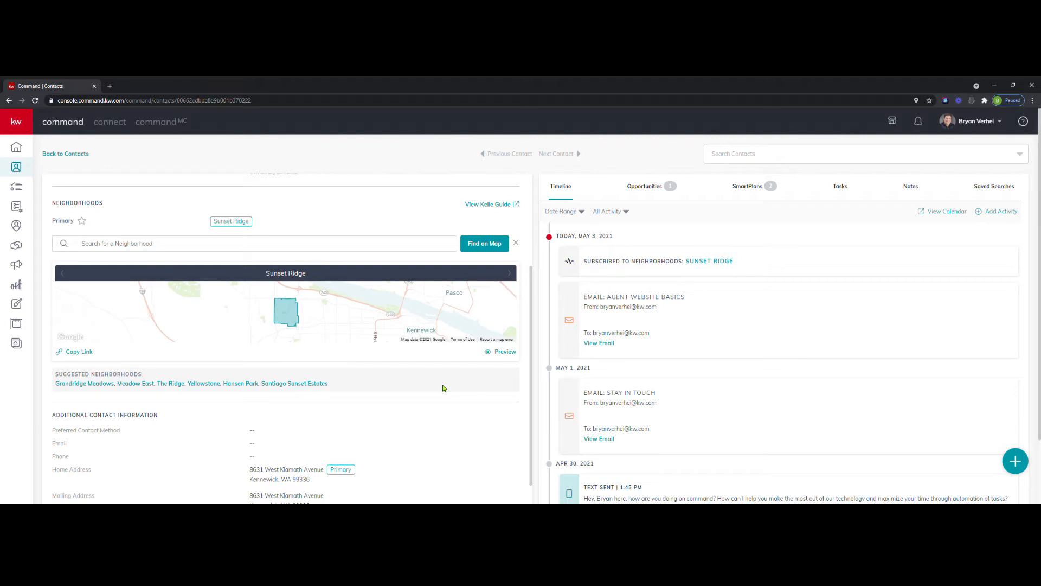
# Examine the contact's profile details and the timeline of neighborhood subscriptions, emails and texts.
pyautogui.scroll(-2, 428, 393)
pyautogui.scroll(4, 428, 390)
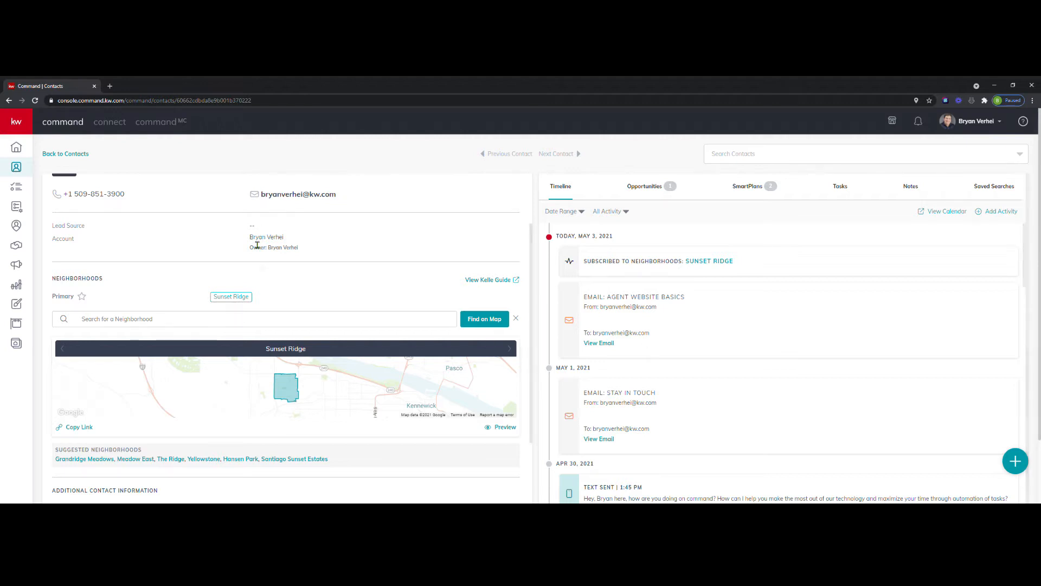
pyautogui.scroll(2, 333, 373)
pyautogui.scroll(-1, 333, 373)
pyautogui.scroll(1, 484, 330)
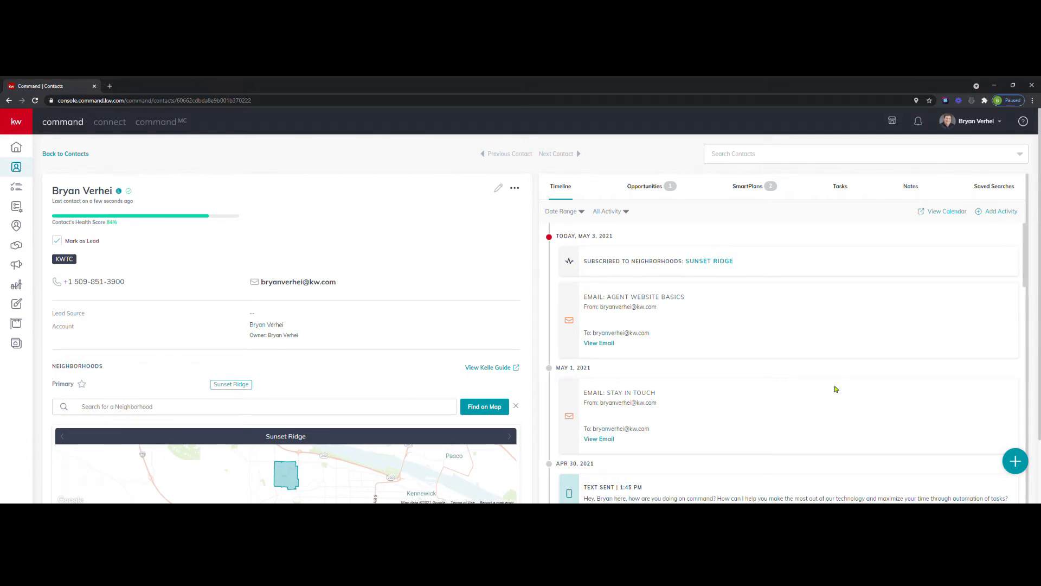
pyautogui.moveTo(593, 261); pyautogui.dragTo(795, 261)
pyautogui.click(795, 261)
pyautogui.scroll(-4, 633, 417)
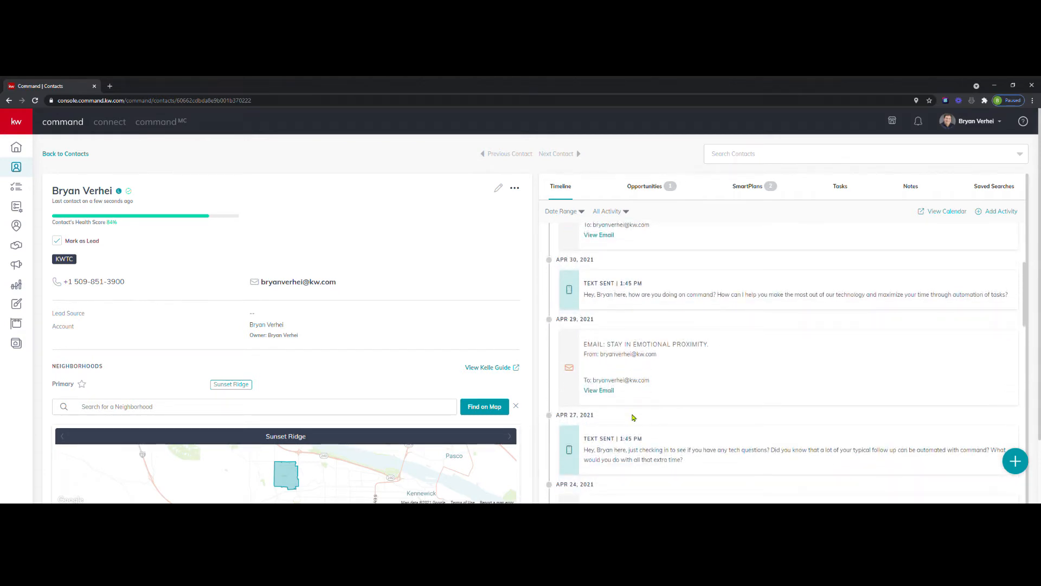
pyautogui.scroll(4, 633, 417)
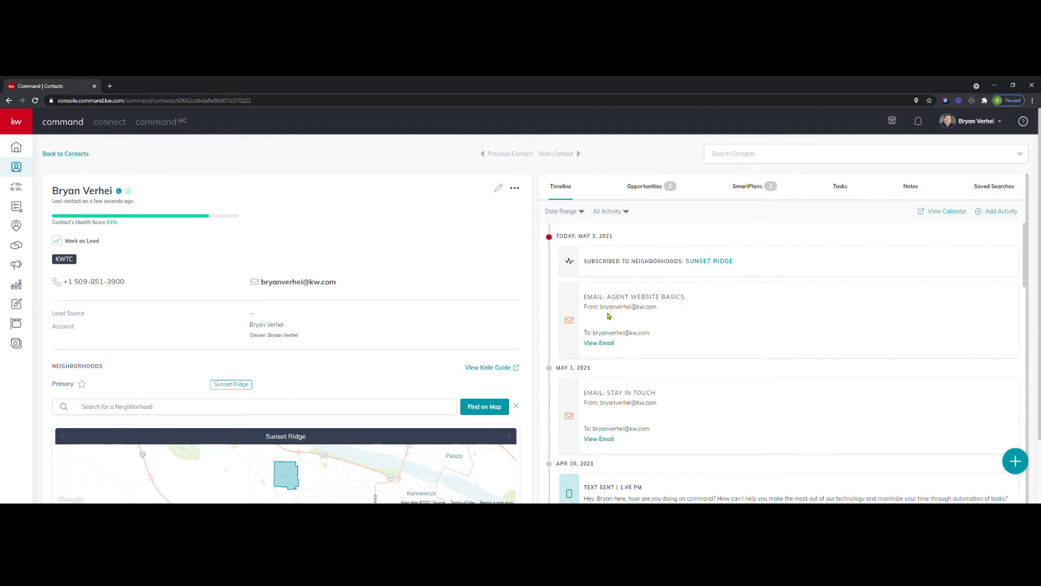
# Look over the contact's opportunities, the blank opportunity form and the SmartPlans without creating an opportunity.
pyautogui.click(646, 192)
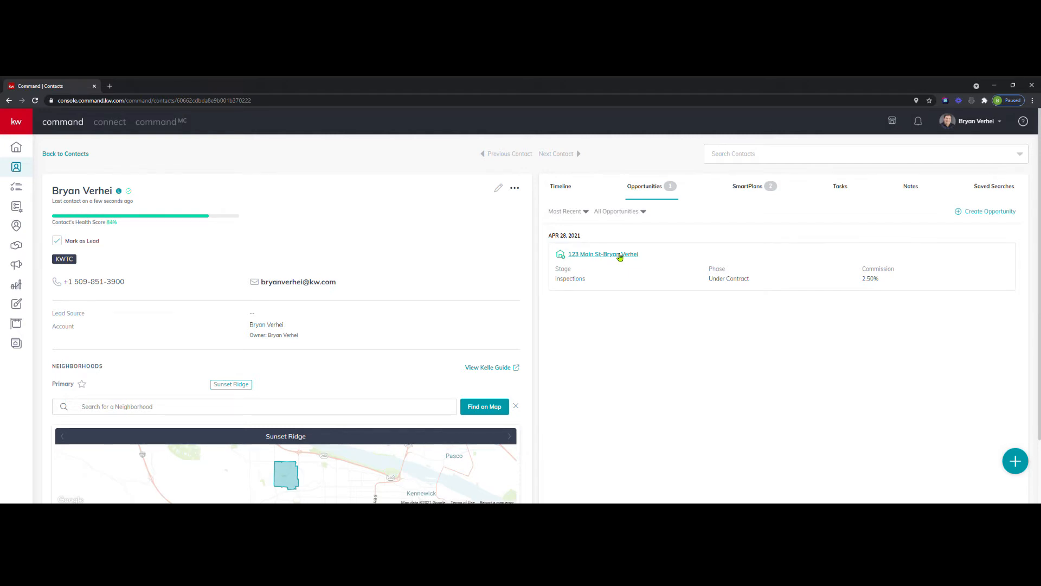
pyautogui.click(986, 212)
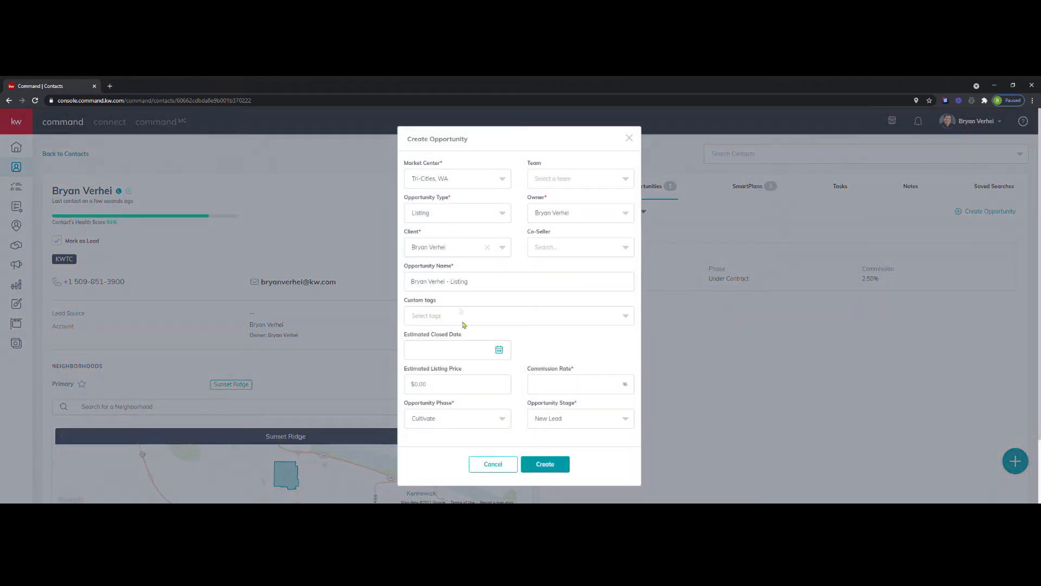
pyautogui.click(630, 138)
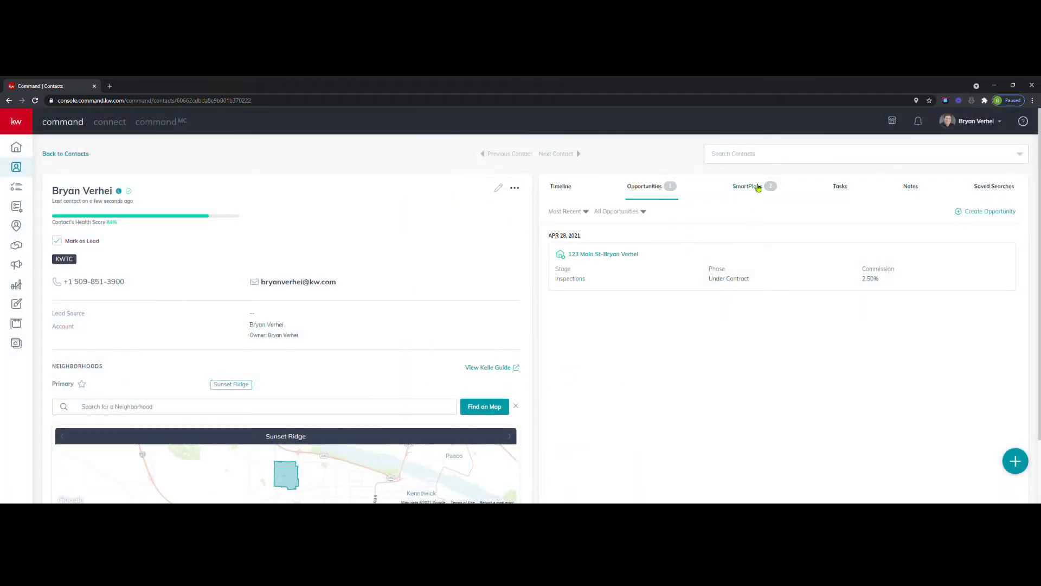
pyautogui.click(758, 187)
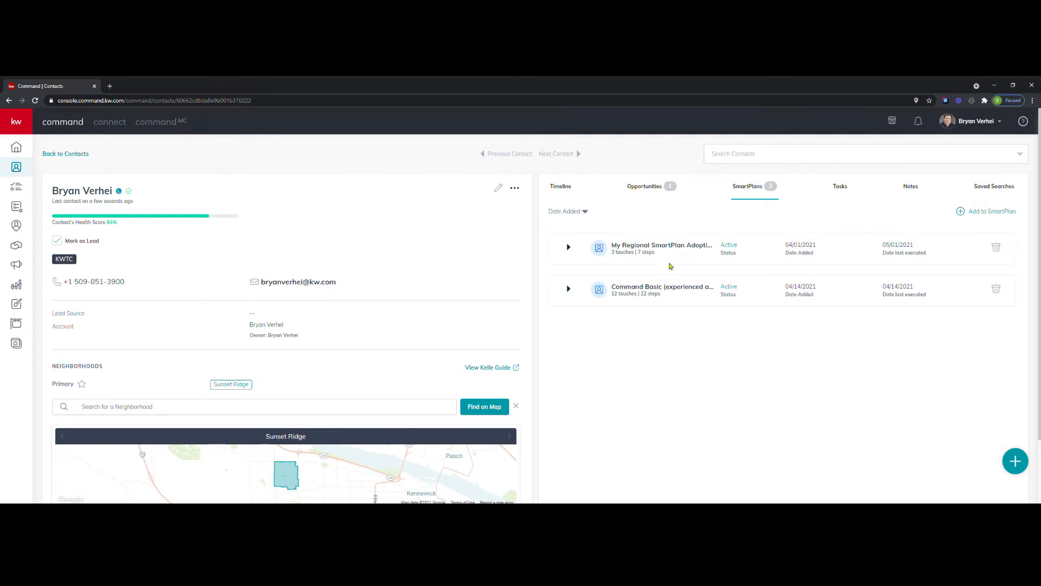
pyautogui.click(997, 212)
# Start a new task for the contact named "Read A Great Book" with a due date of 5/6/2021.
pyautogui.click(844, 191)
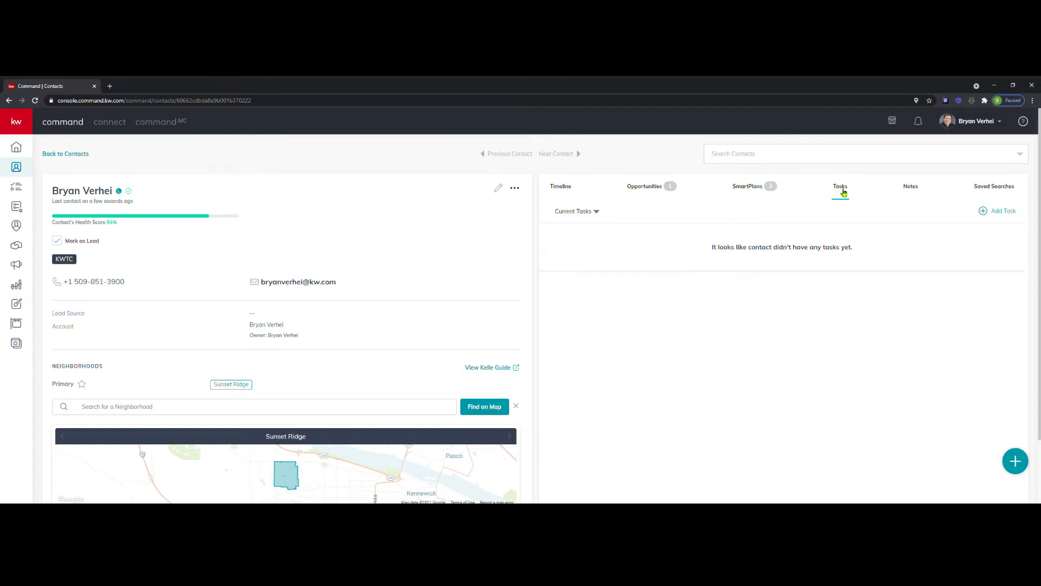
pyautogui.click(1009, 211)
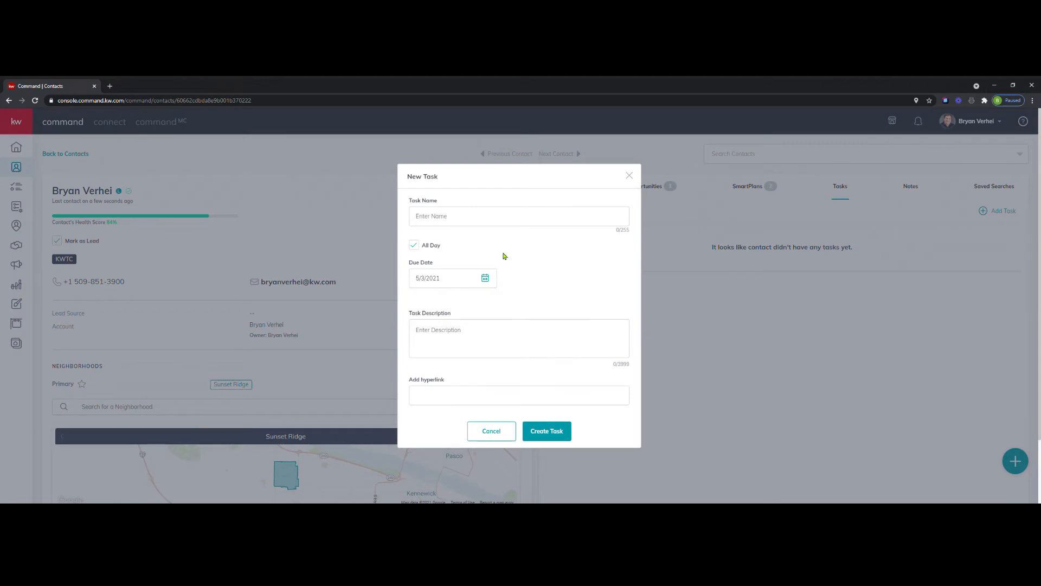
pyautogui.click(439, 218)
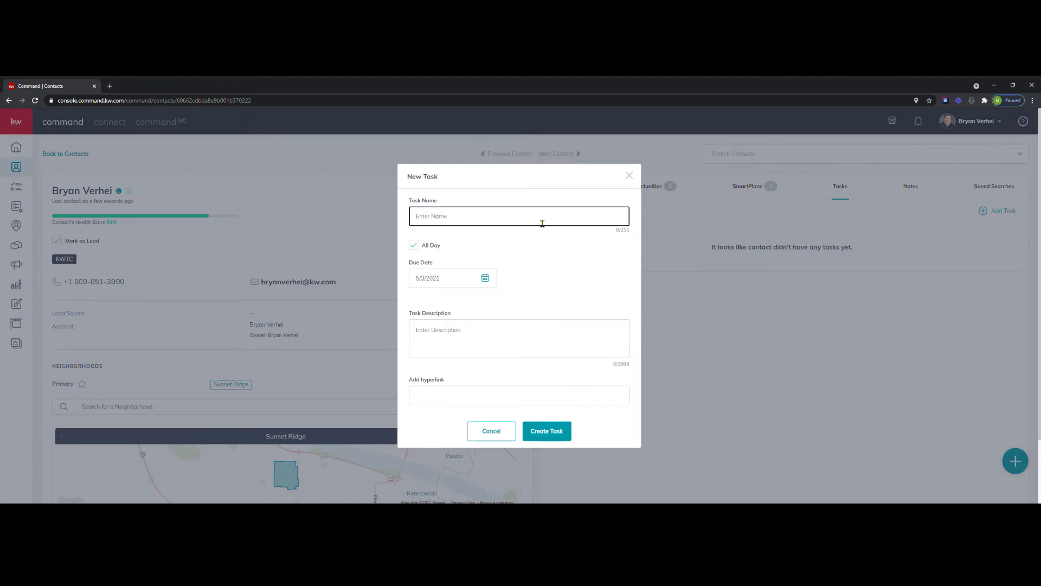
pyautogui.write('Read A Great Book')
pyautogui.click(485, 278)
pyautogui.click(491, 347)
pyautogui.click(579, 277)
# Enter "Read that book" as the task description and create the task.
pyautogui.click(501, 345)
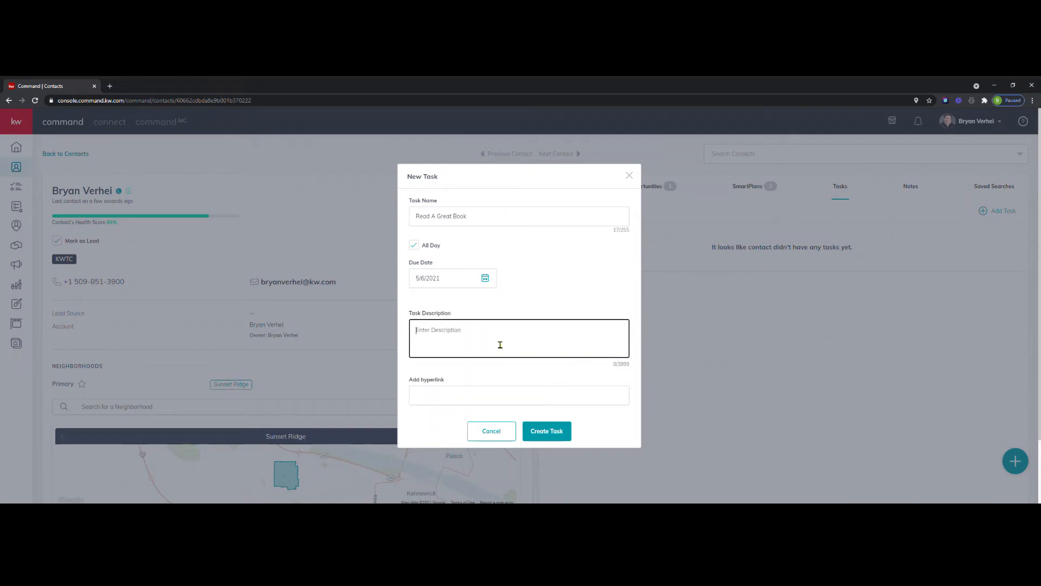
pyautogui.write('Read that book')
pyautogui.scroll(-2, 497, 347)
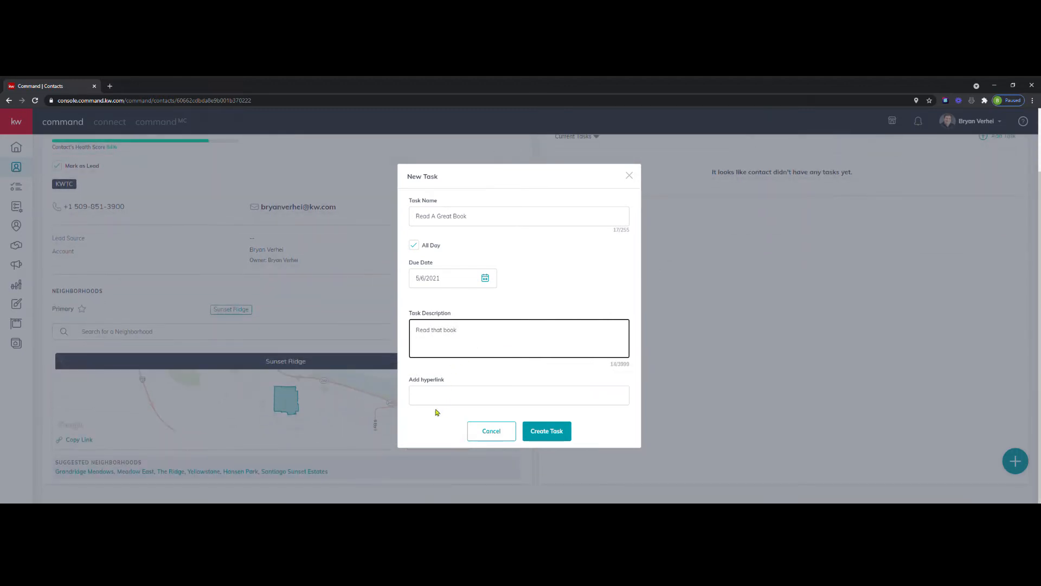
pyautogui.click(547, 432)
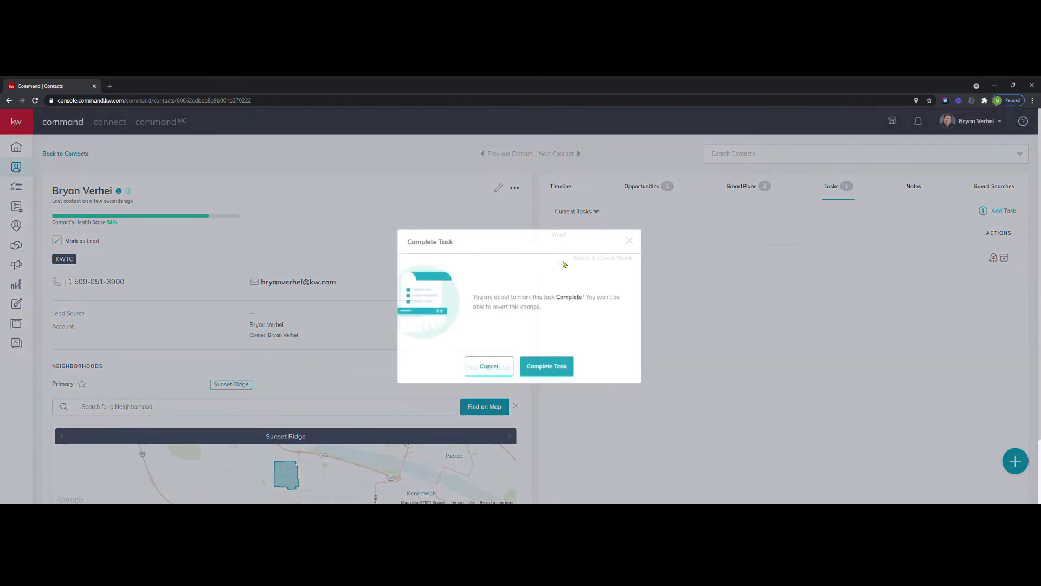
# Mark the "Read A Great Book" task as completed.
pyautogui.click(564, 261)
pyautogui.click(562, 366)
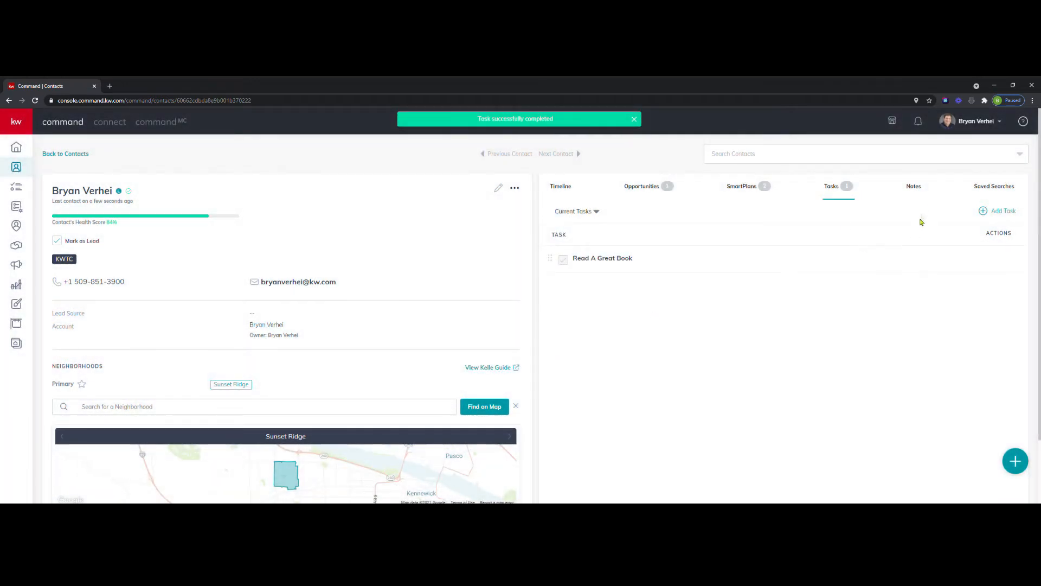
# Add a note to the contact titled "Likes to travel" with the description "Ocean Shores" and save it.
pyautogui.click(919, 187)
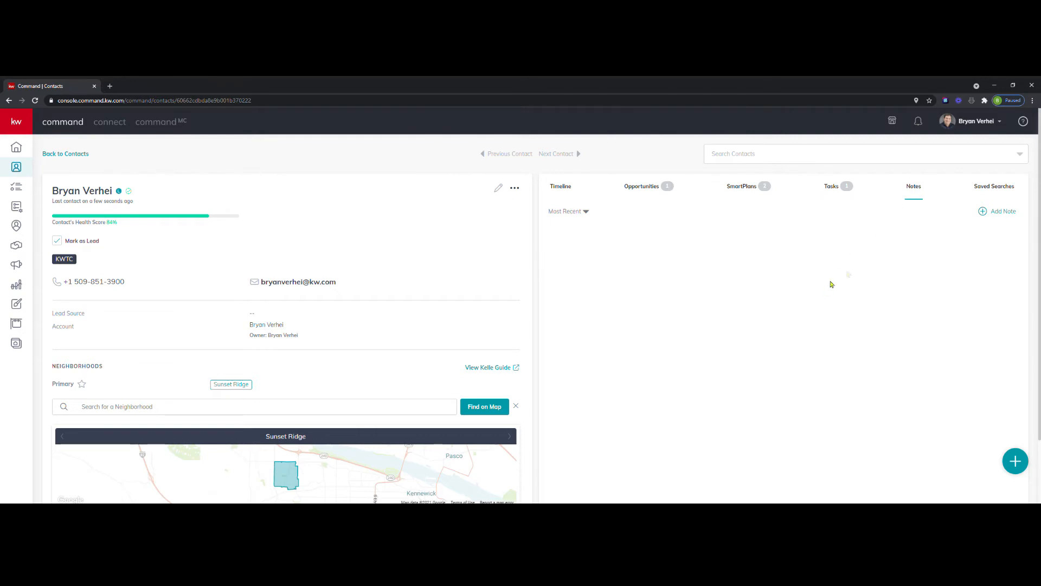
pyautogui.click(990, 215)
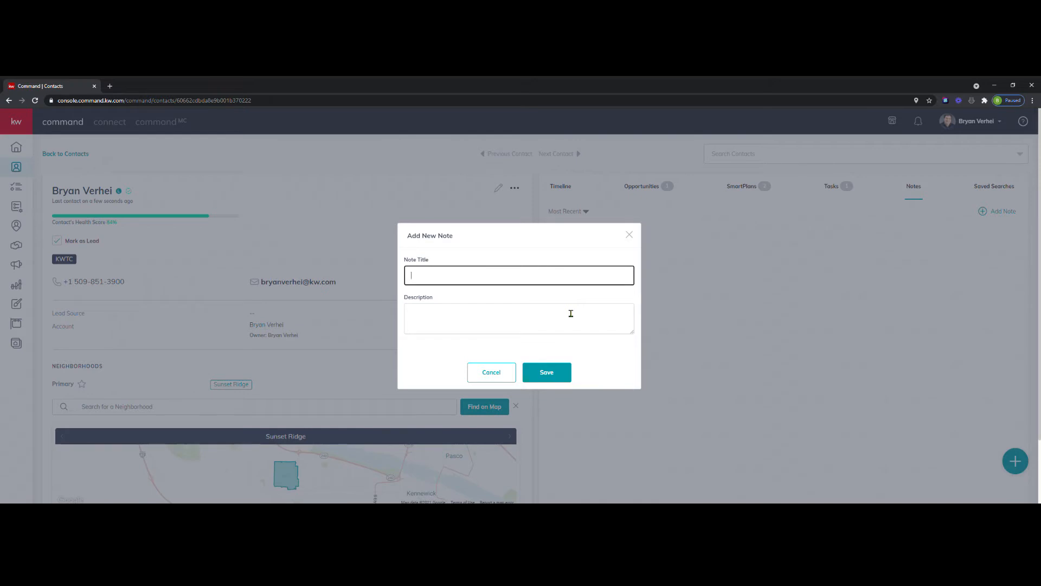
pyautogui.write('Likes to travel')
pyautogui.click(571, 314)
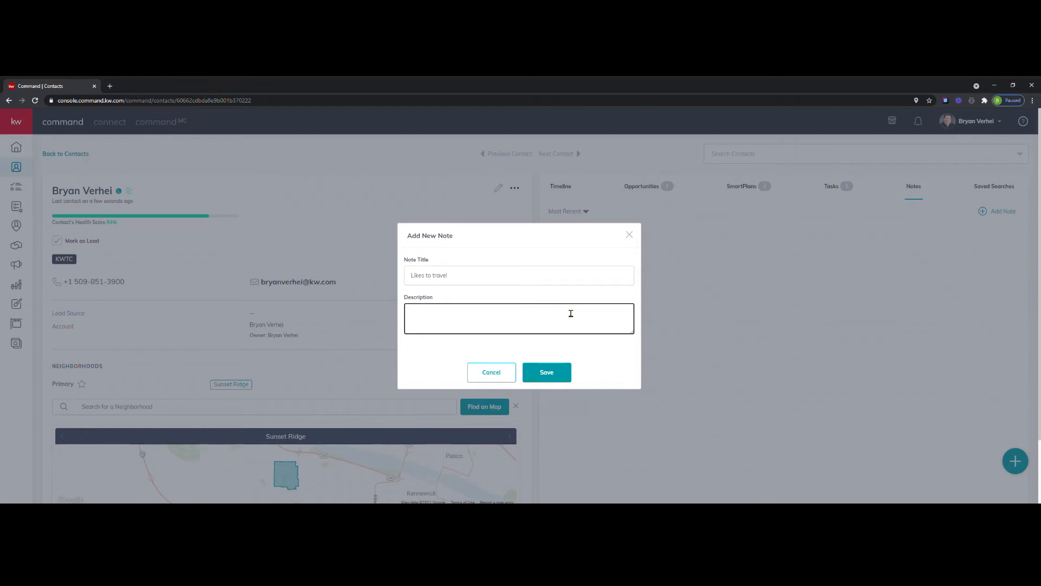
pyautogui.write('su')
pyautogui.press('BackSpace')
pyautogui.press('BackSpace')
pyautogui.write('Ocean Shores')
pyautogui.click(547, 373)
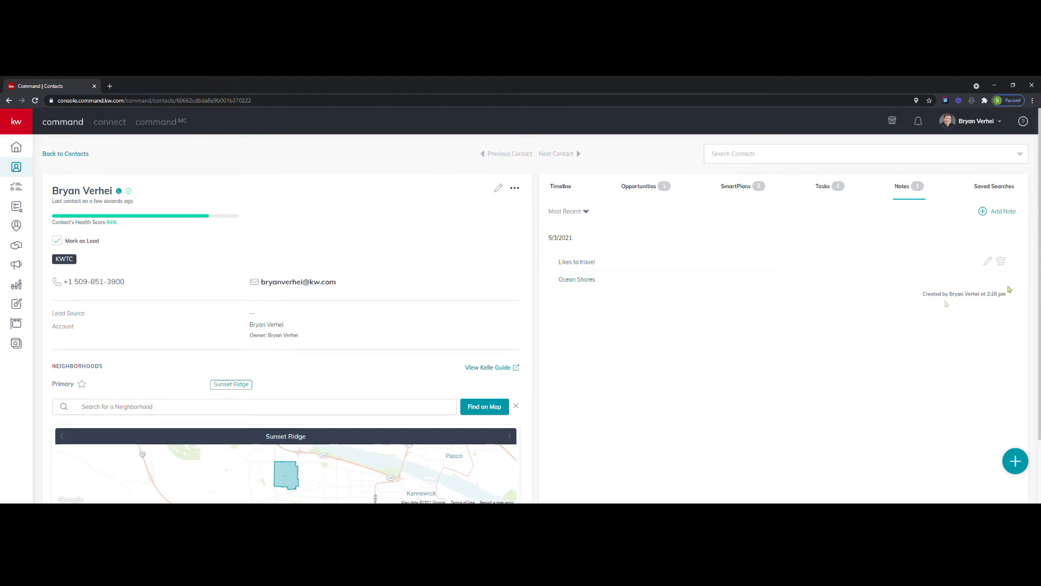
# Start a saved search for the contact with the location set by zip code to 99336.
pyautogui.click(1016, 187)
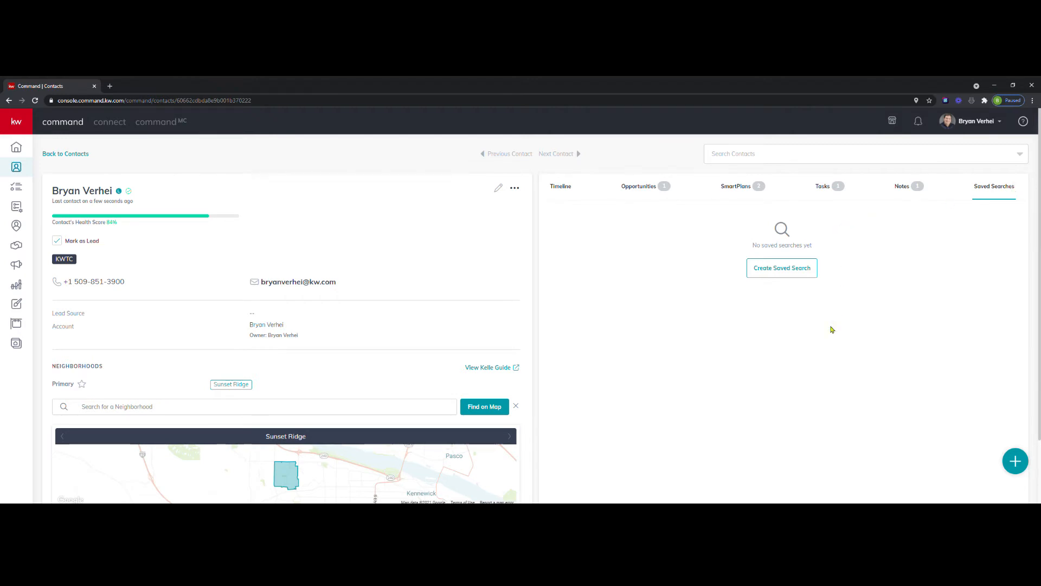
pyautogui.click(770, 269)
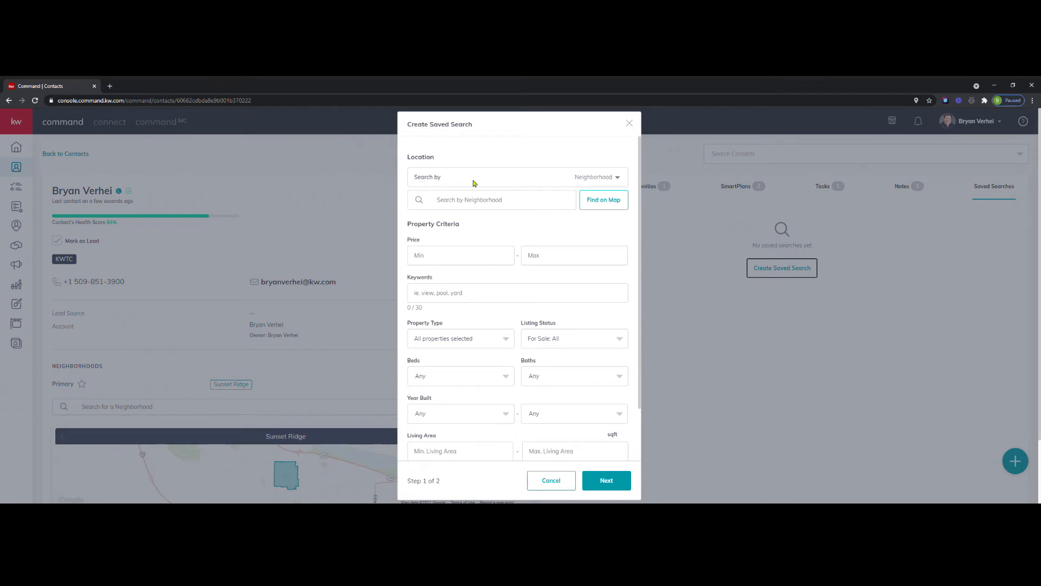
pyautogui.click(617, 177)
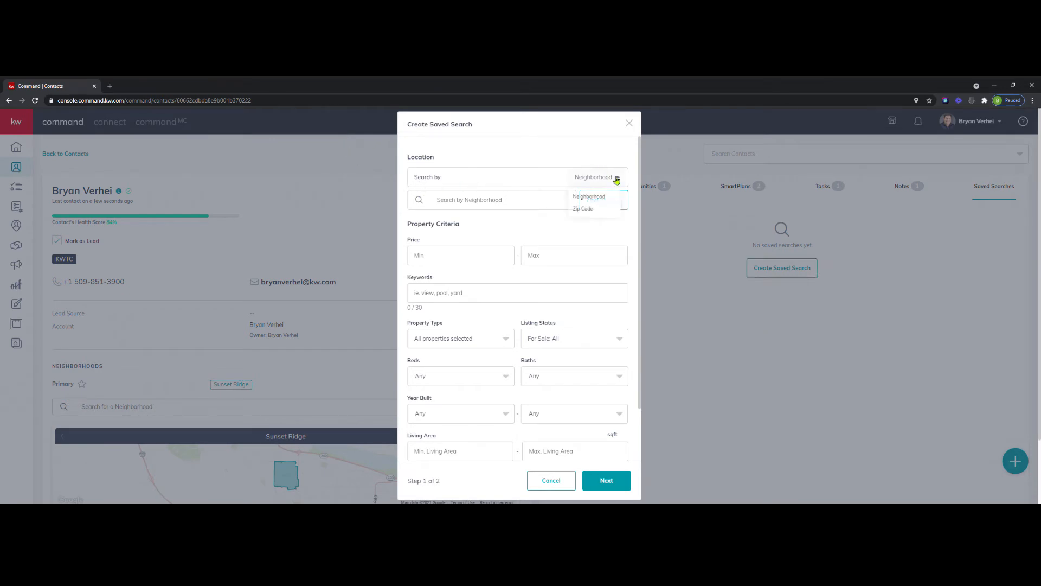
pyautogui.click(595, 211)
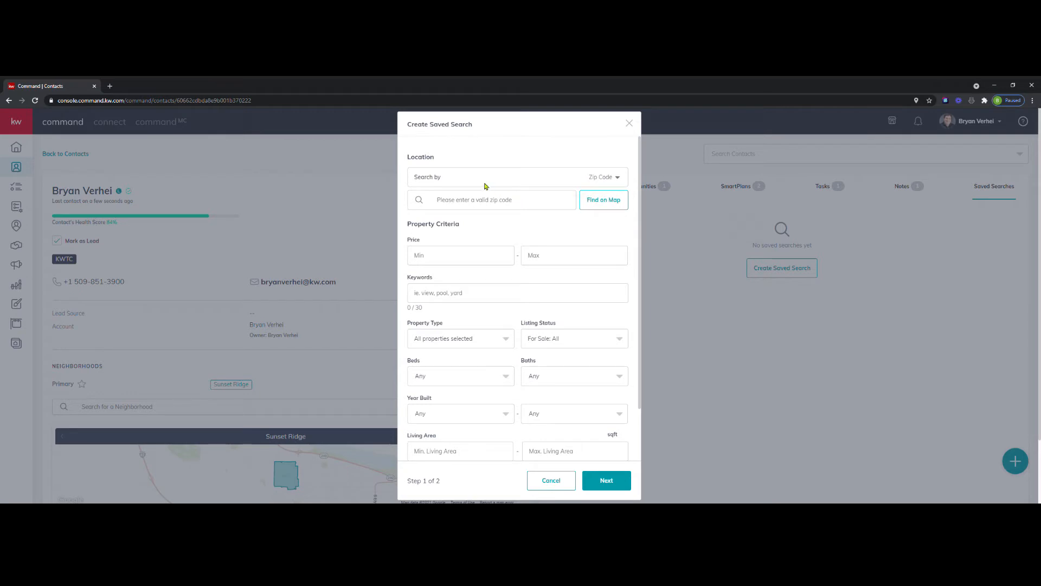
pyautogui.click(475, 207)
pyautogui.write('99336')
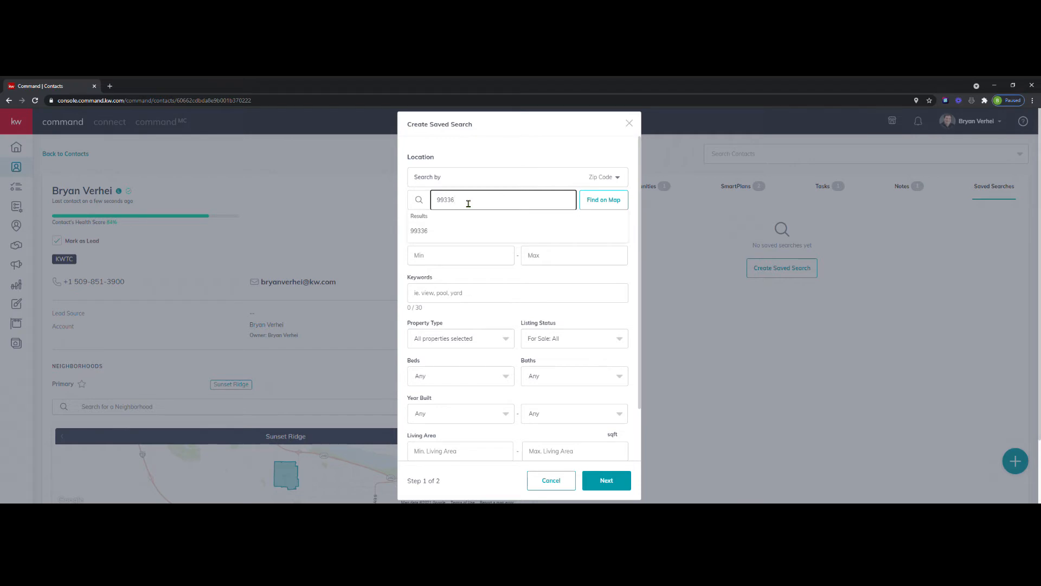
pyautogui.click(424, 231)
# Set the saved search's price range to $240,000 minimum and $450,000 maximum and continue to the second step.
pyautogui.click(470, 279)
pyautogui.write('2,400')
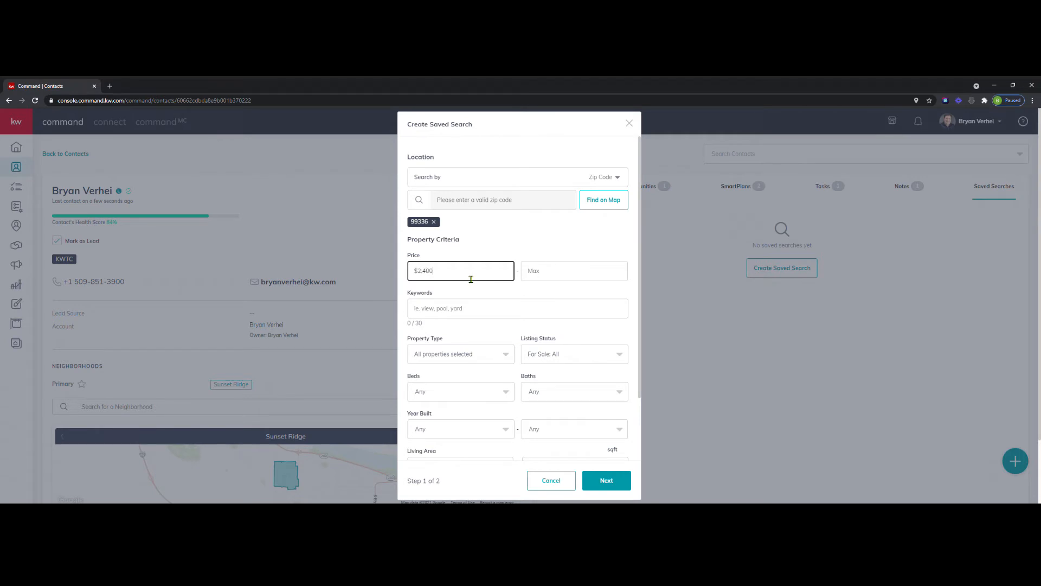
pyautogui.press('Tab')
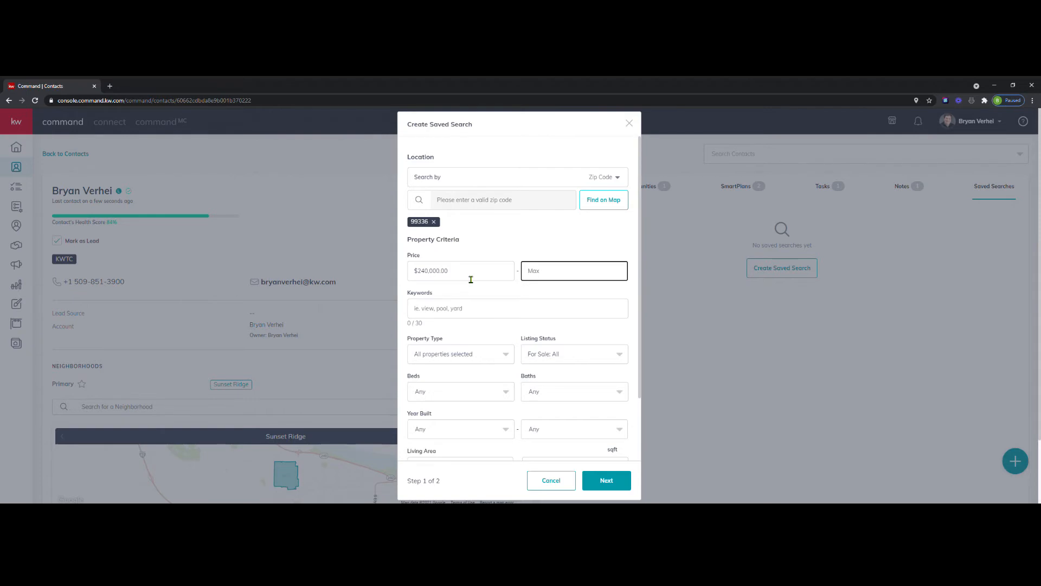
pyautogui.write('4500000')
pyautogui.scroll(-1, 459, 305)
pyautogui.scroll(-1, 486, 329)
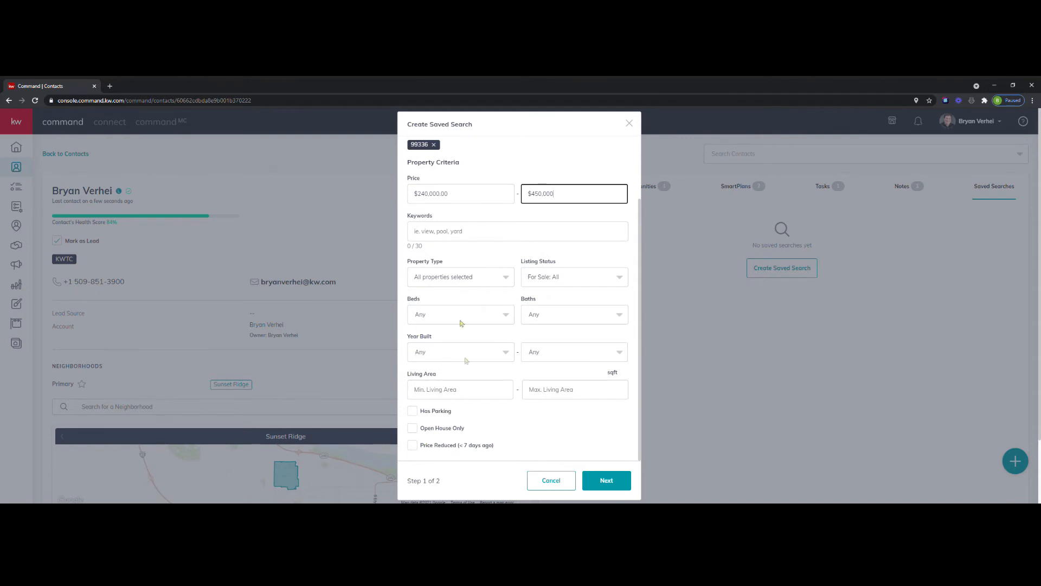
pyautogui.click(619, 484)
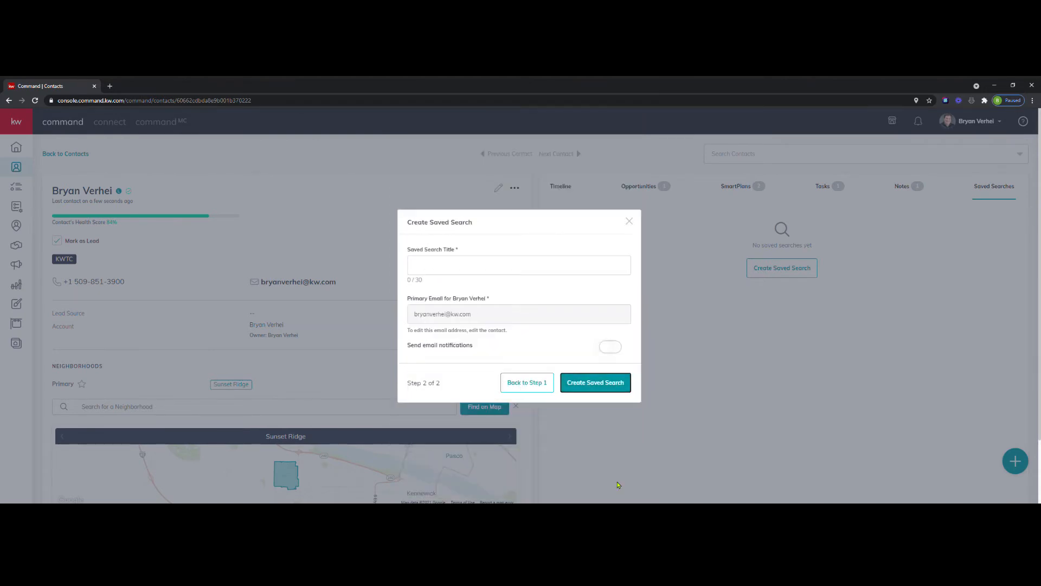
# Title the saved search "Test Mc Test Face Search", turn on email notifications and create it.
pyautogui.click(454, 269)
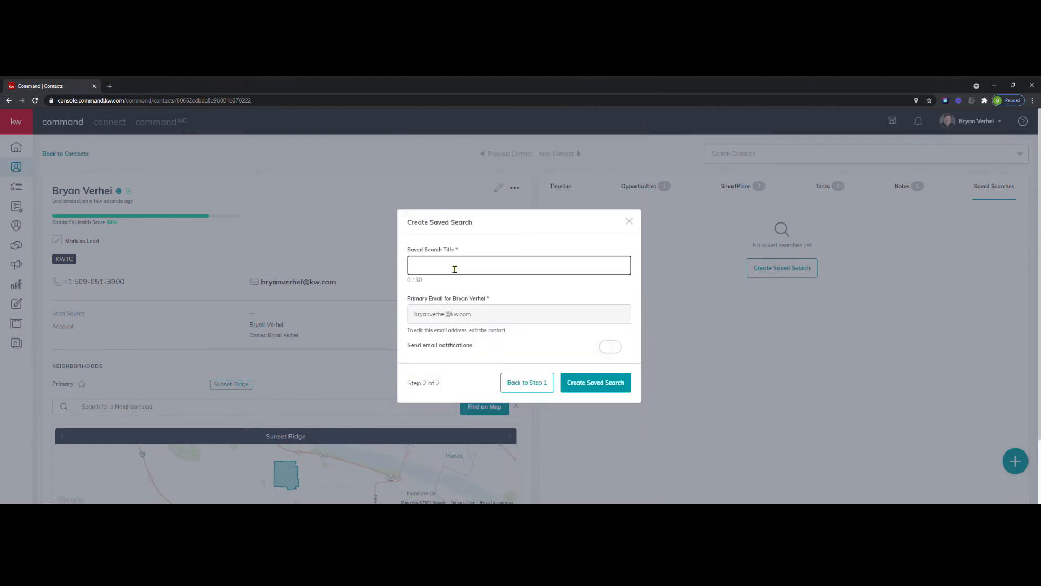
pyautogui.write('Test Mc Test Face ')
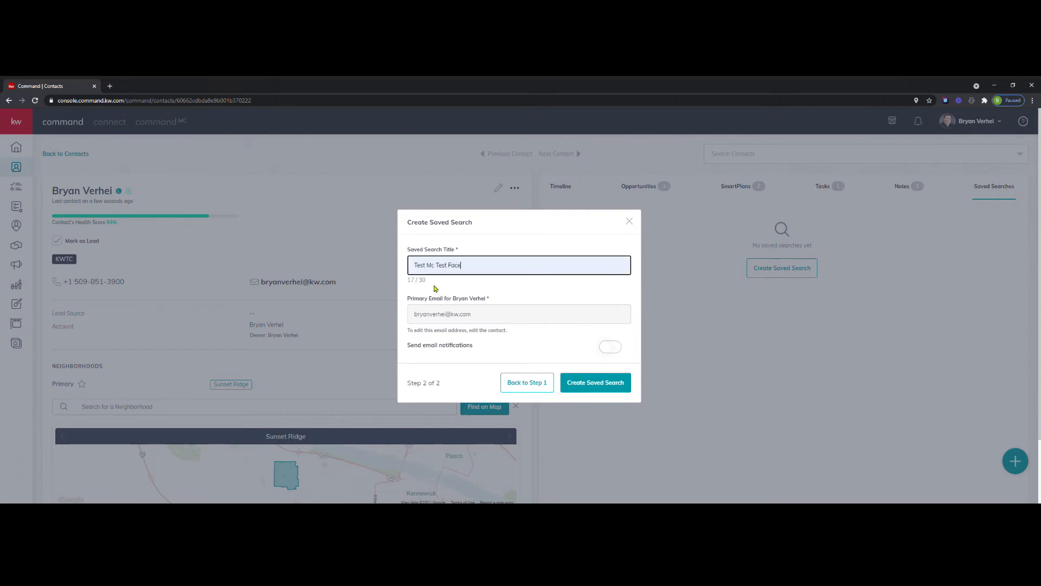
pyautogui.write('Search')
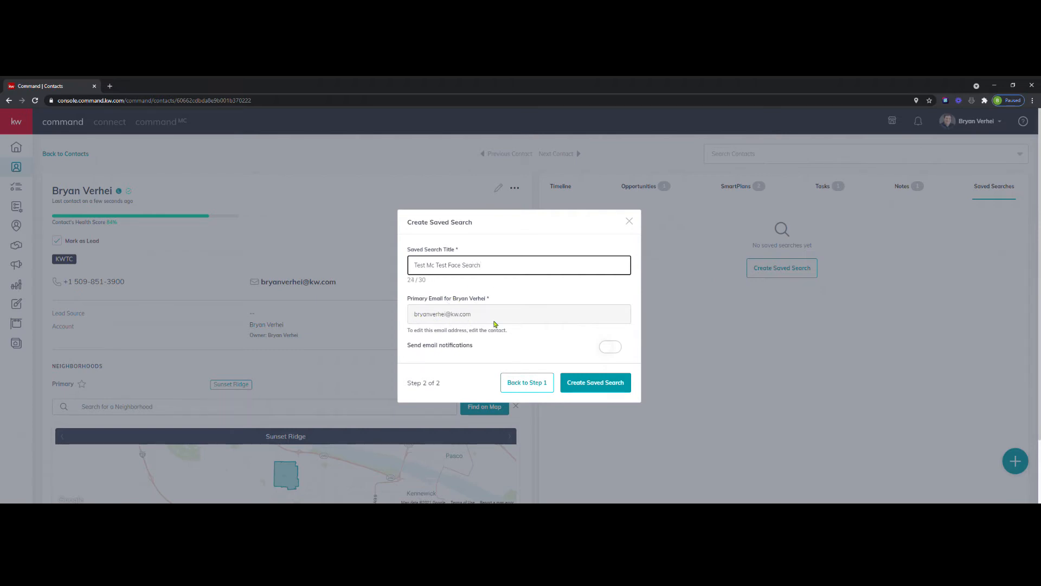
pyautogui.click(608, 350)
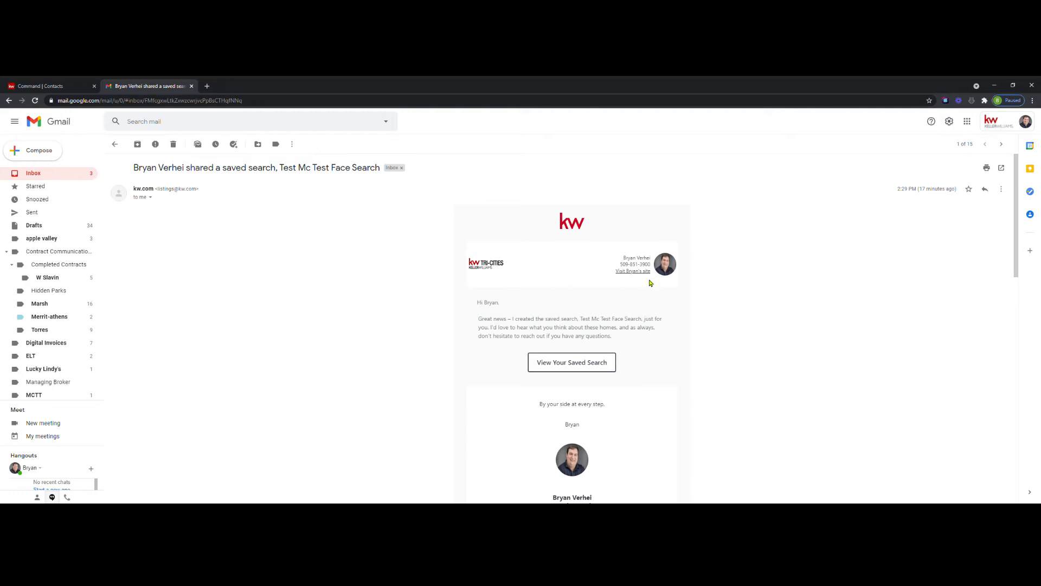
# Read through the shared saved search email in Gmail and open the saved search from it.
pyautogui.scroll(-2, 721, 298)
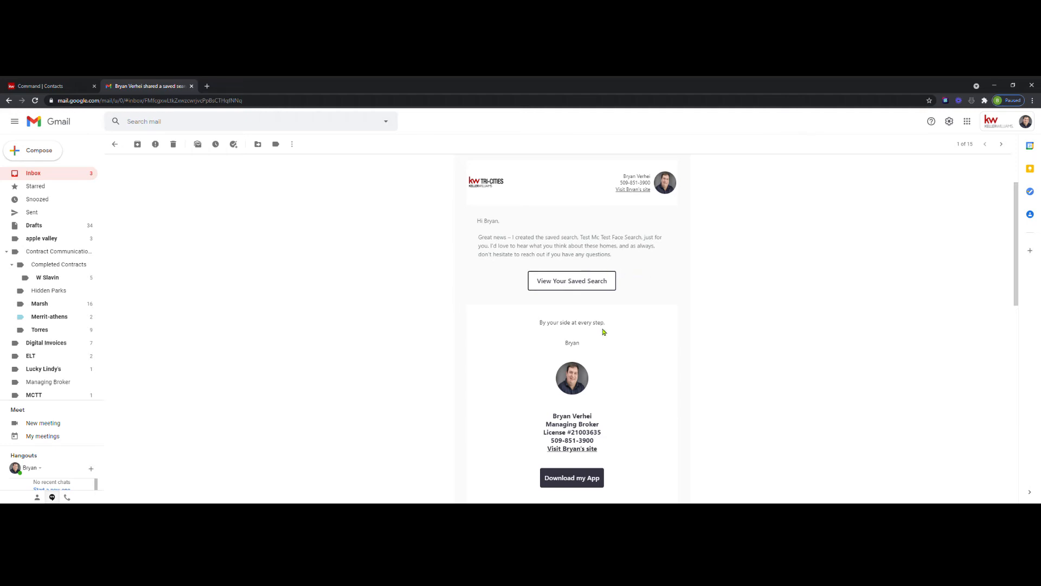
pyautogui.scroll(-2, 709, 339)
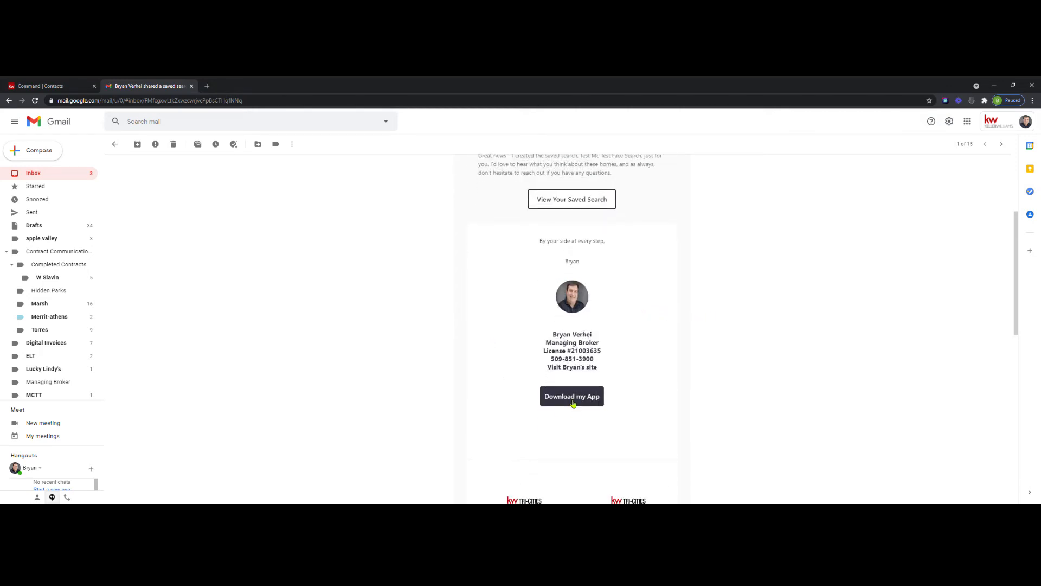
pyautogui.scroll(-2, 657, 391)
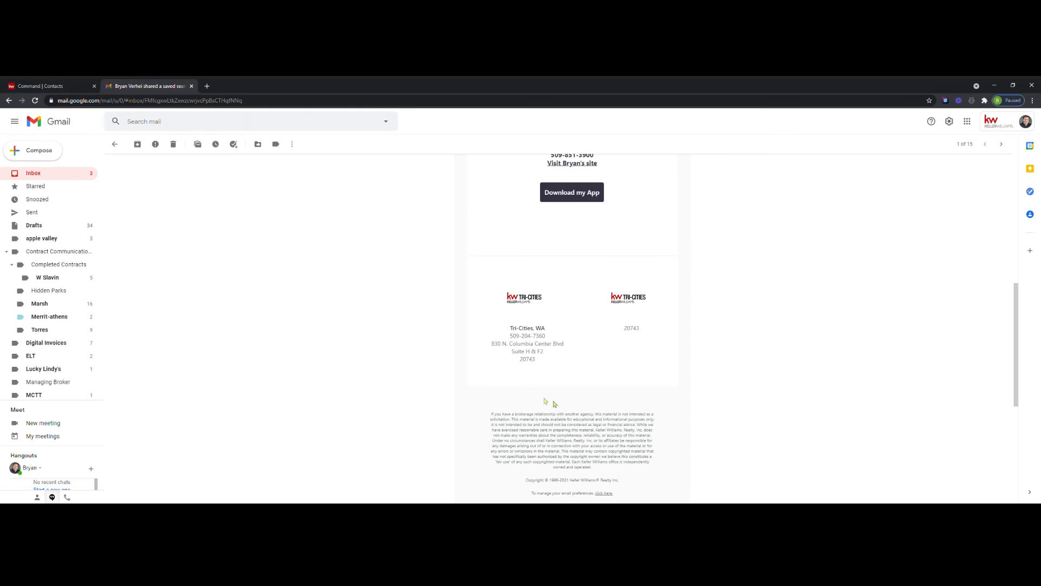
pyautogui.scroll(-2, 561, 408)
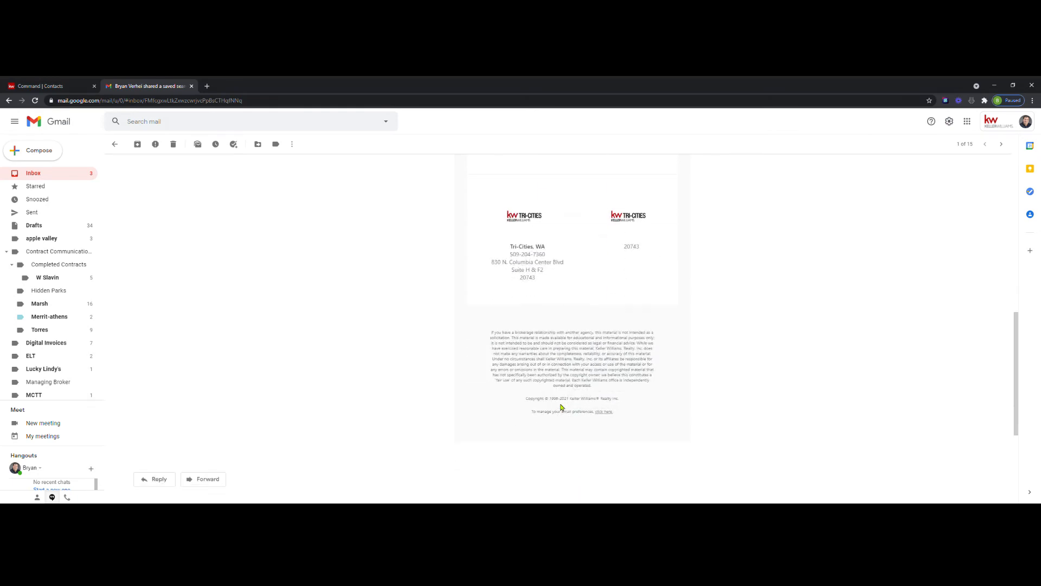
pyautogui.scroll(10, 562, 407)
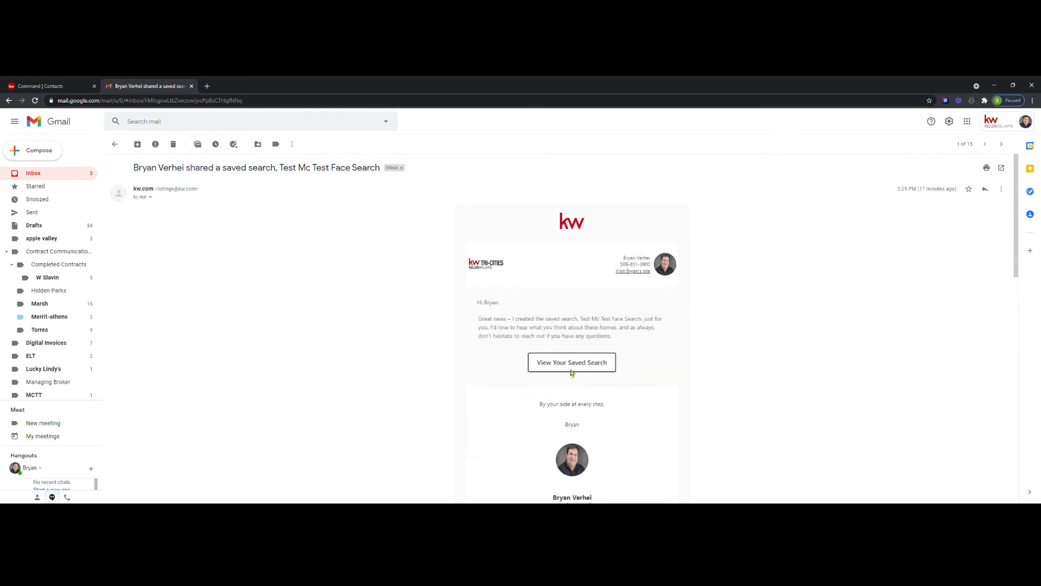
pyautogui.click(572, 368)
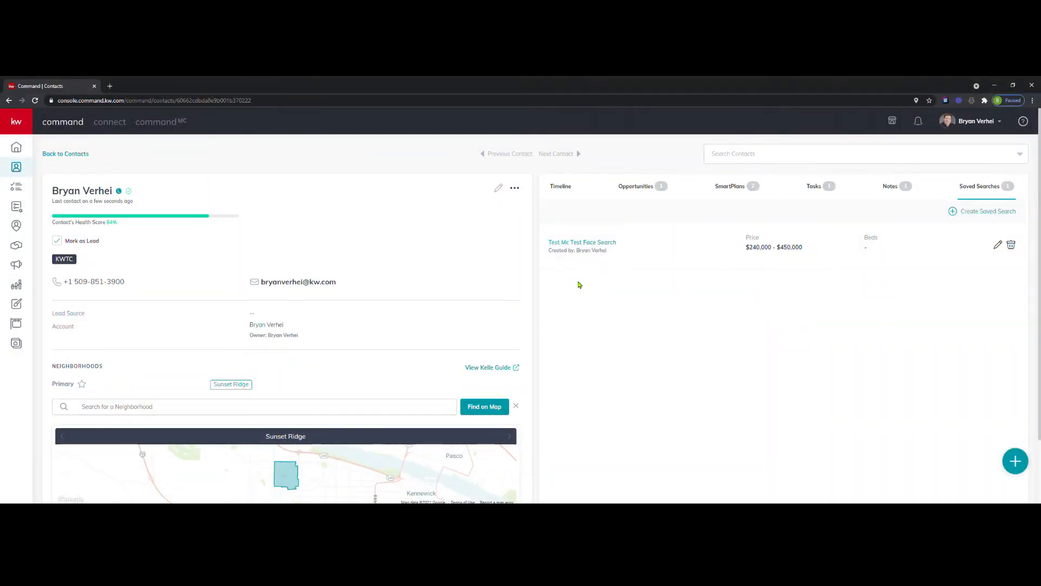
# Review the contact's timeline in KW Command for the saved search and note entries.
pyautogui.click(562, 190)
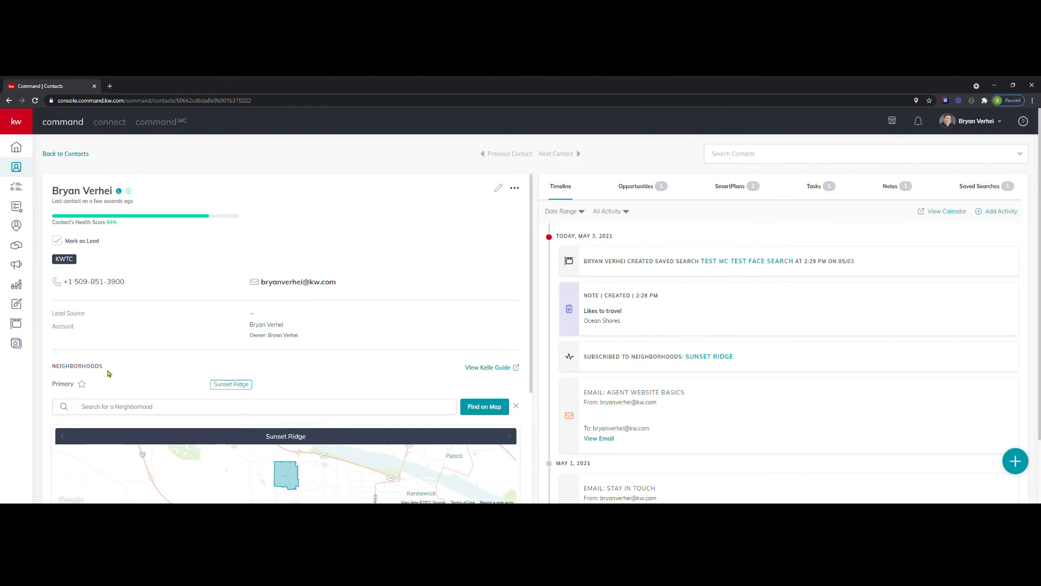
# Start a call to the contact's phone number, examine the Client Interaction form's timeline details, and close it without adding an entry.
pyautogui.click(104, 285)
pyautogui.click(88, 301)
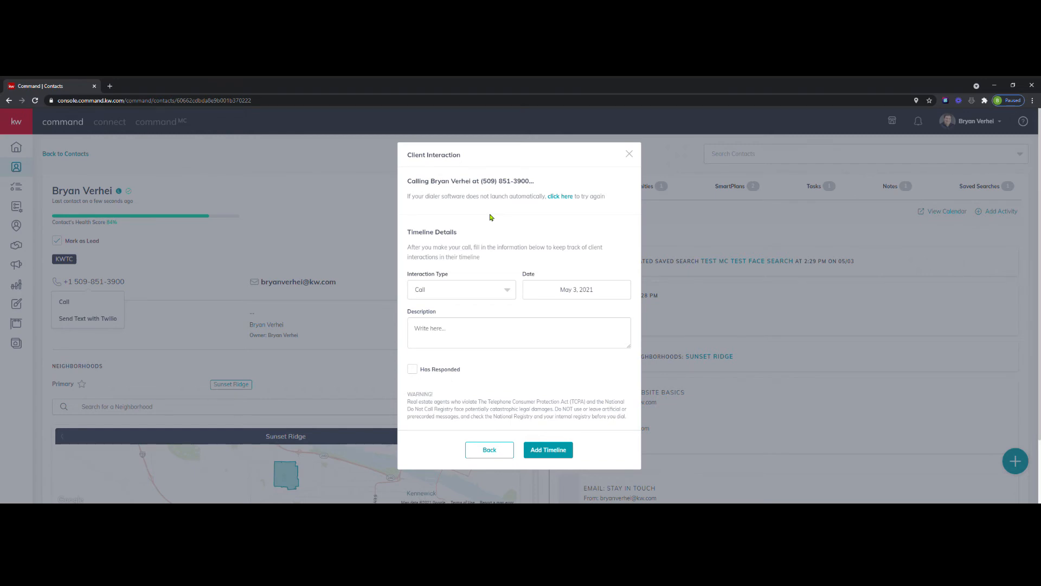
pyautogui.click(487, 333)
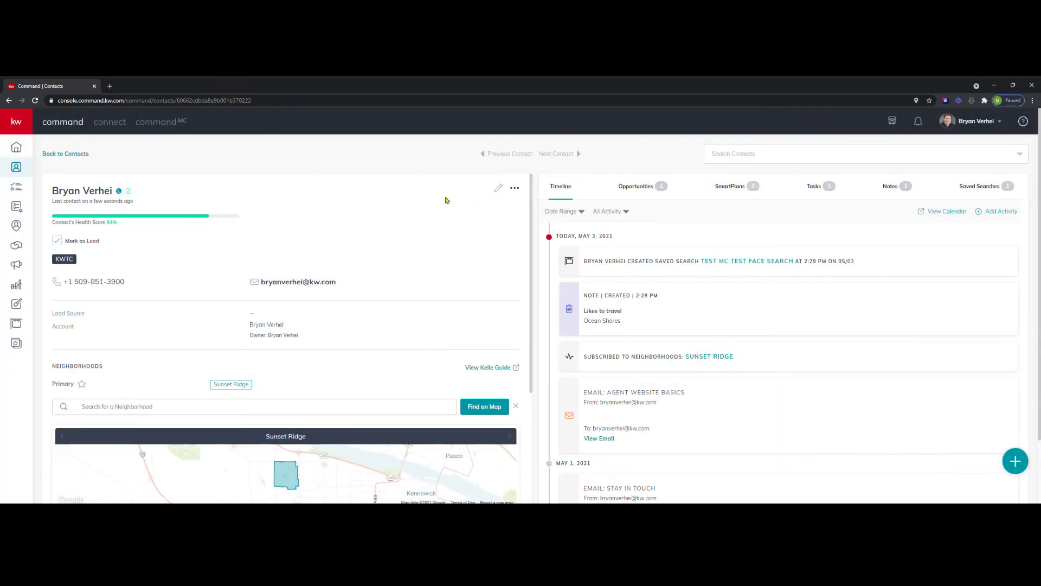
# Open a Twilio text message to the contact, examine the message field and account balance, and close it without sending.
pyautogui.click(101, 281)
pyautogui.click(82, 321)
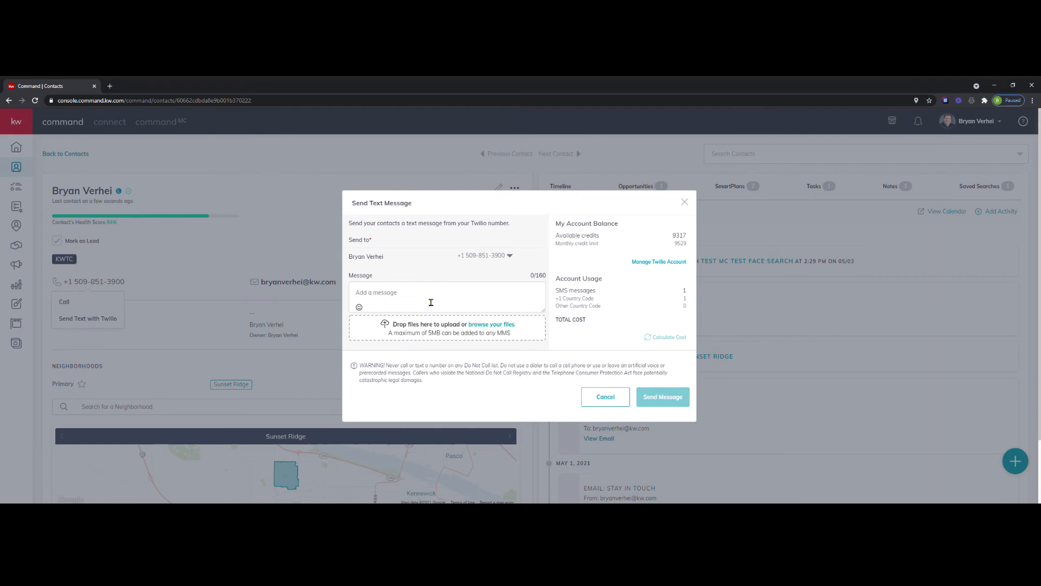
pyautogui.click(432, 302)
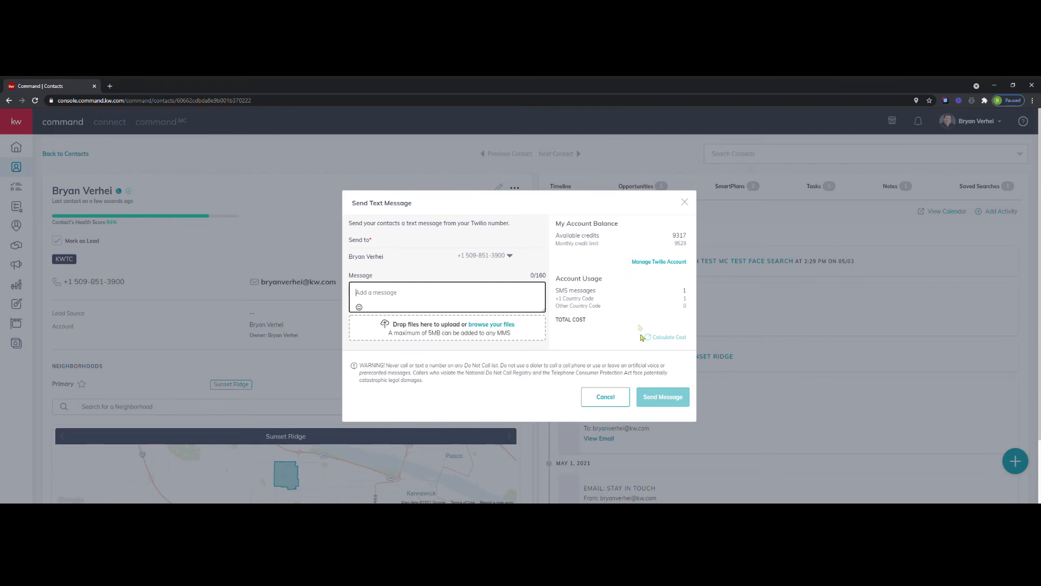
pyautogui.click(684, 201)
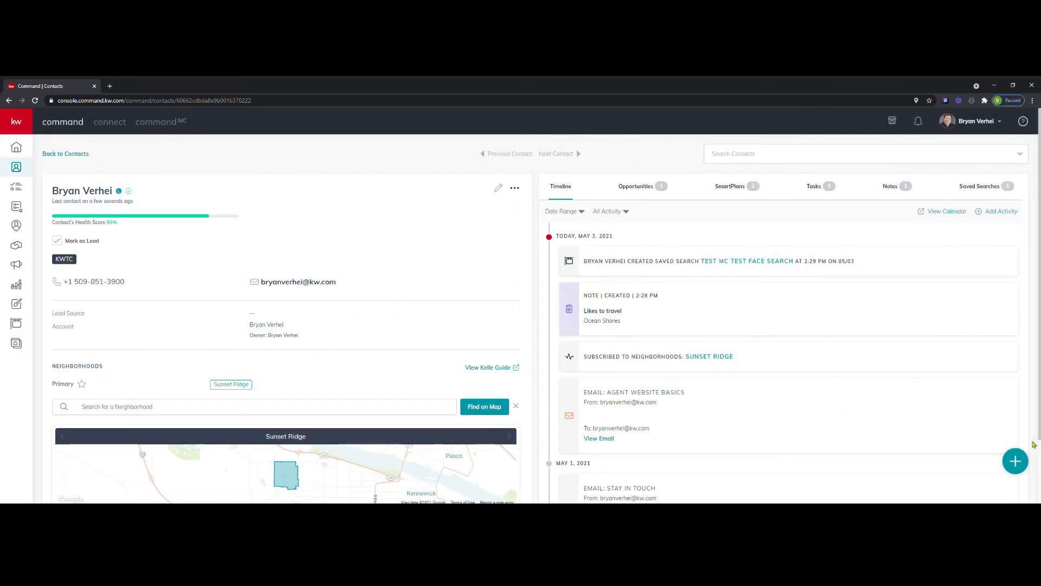
# Add a Quick Note activity to the contact's timeline with the description "Sent handwritten note" and save it.
pyautogui.click(1024, 463)
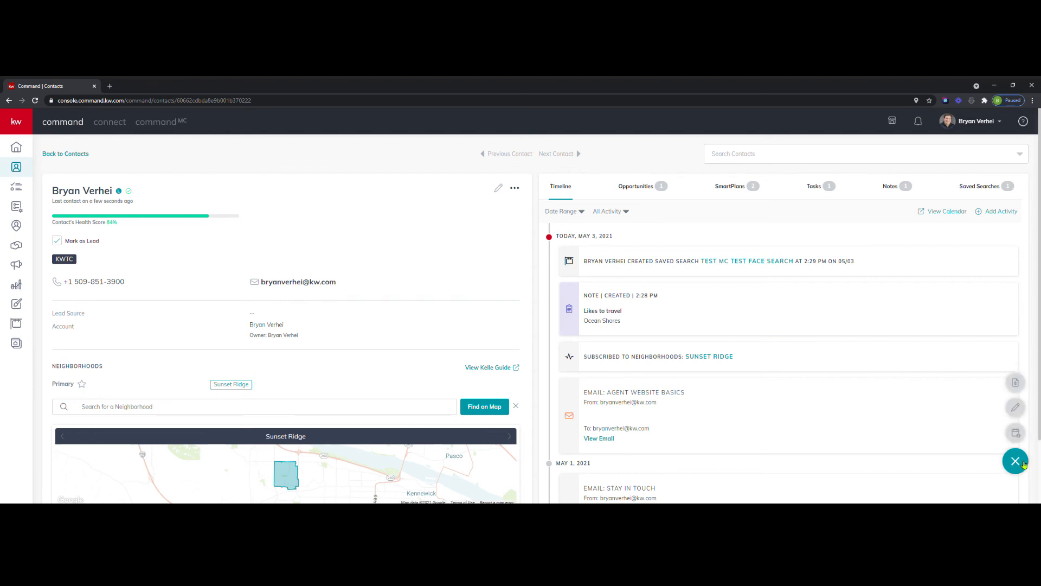
pyautogui.click(1017, 380)
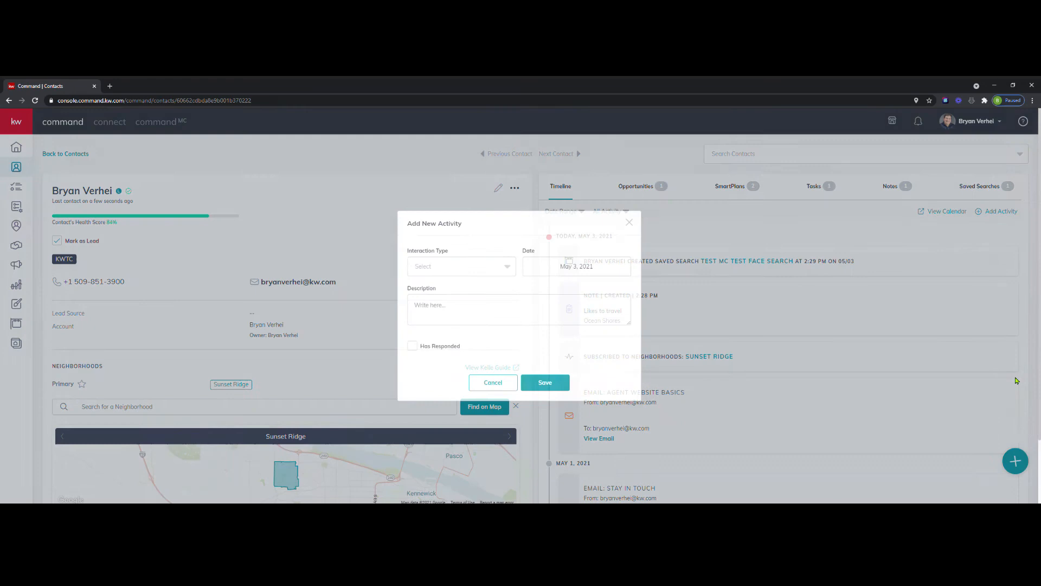
pyautogui.click(470, 267)
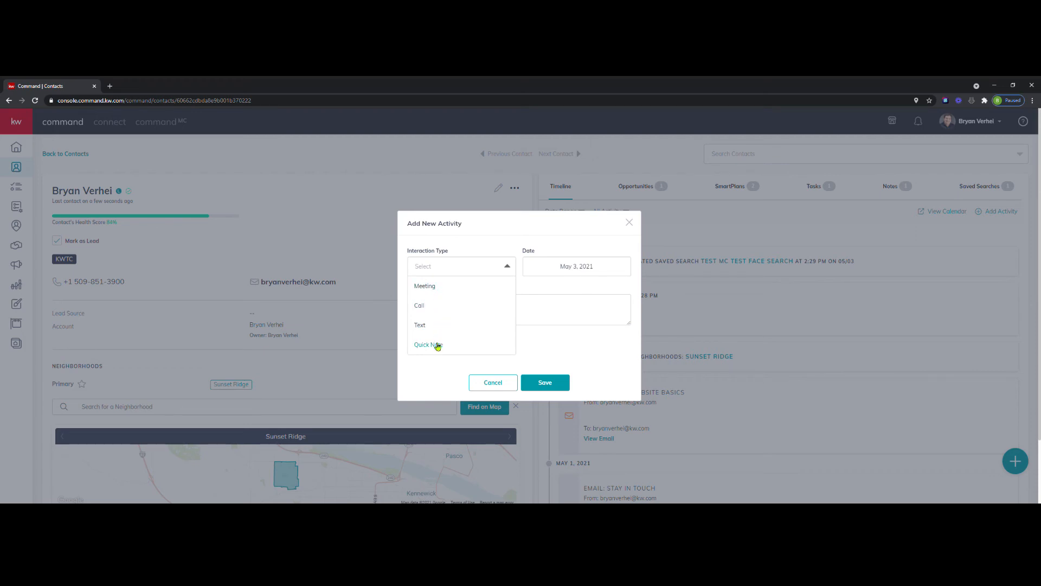
pyautogui.click(438, 346)
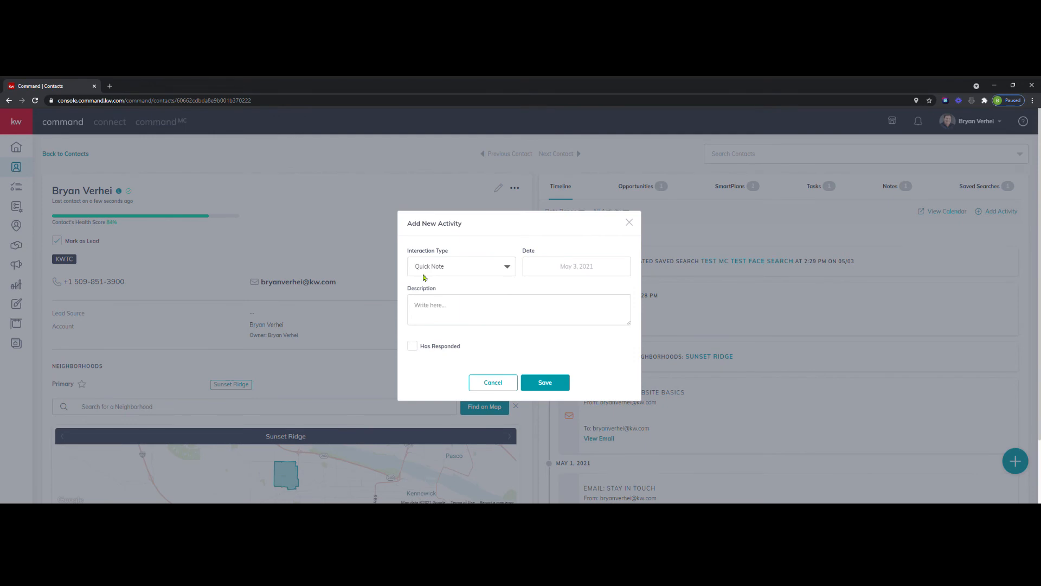
pyautogui.click(451, 322)
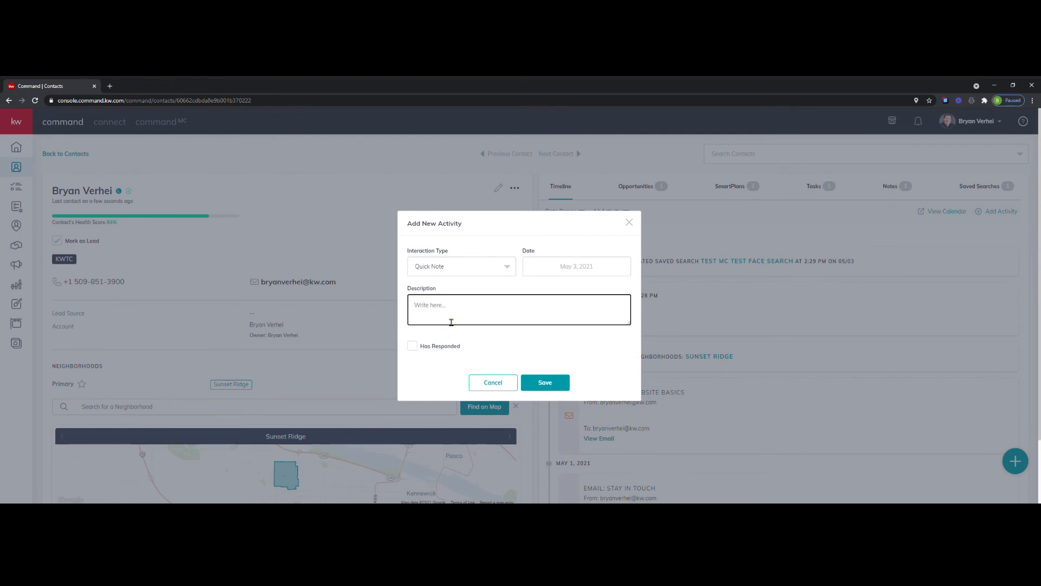
pyautogui.write('Sent had')
pyautogui.write('dwritten note')
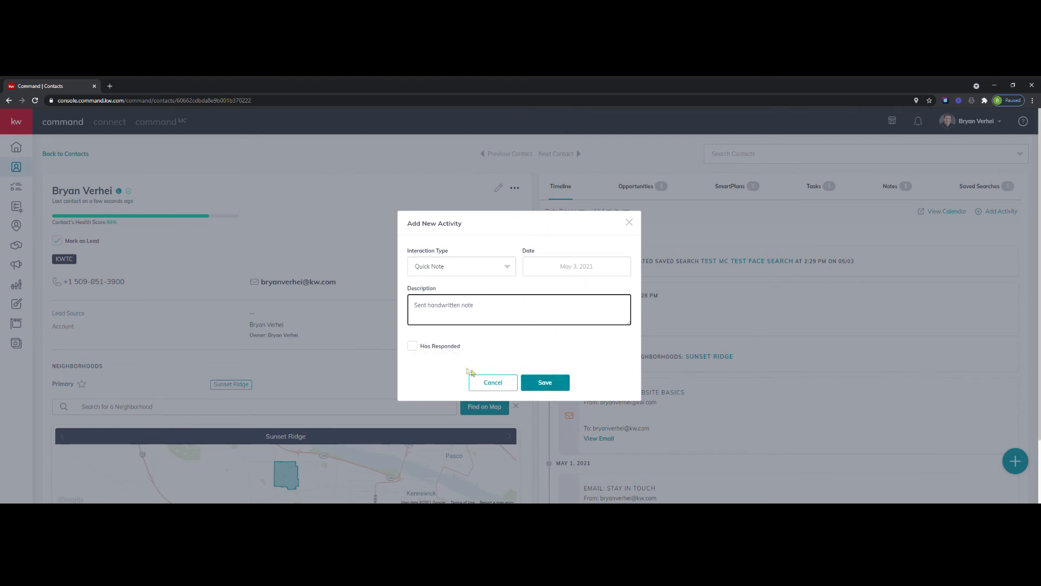
pyautogui.moveTo(414, 348)
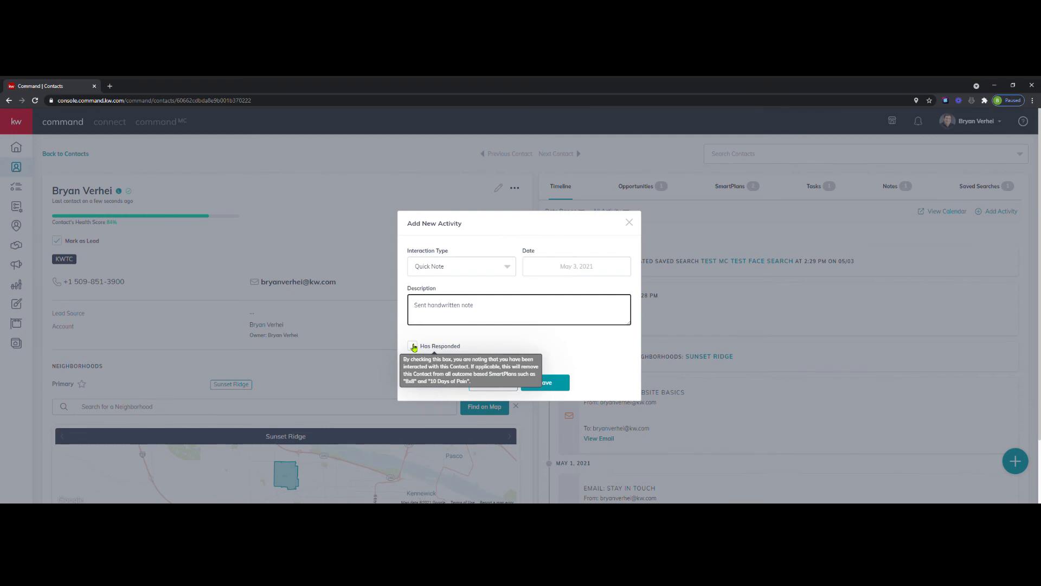
pyautogui.click(552, 385)
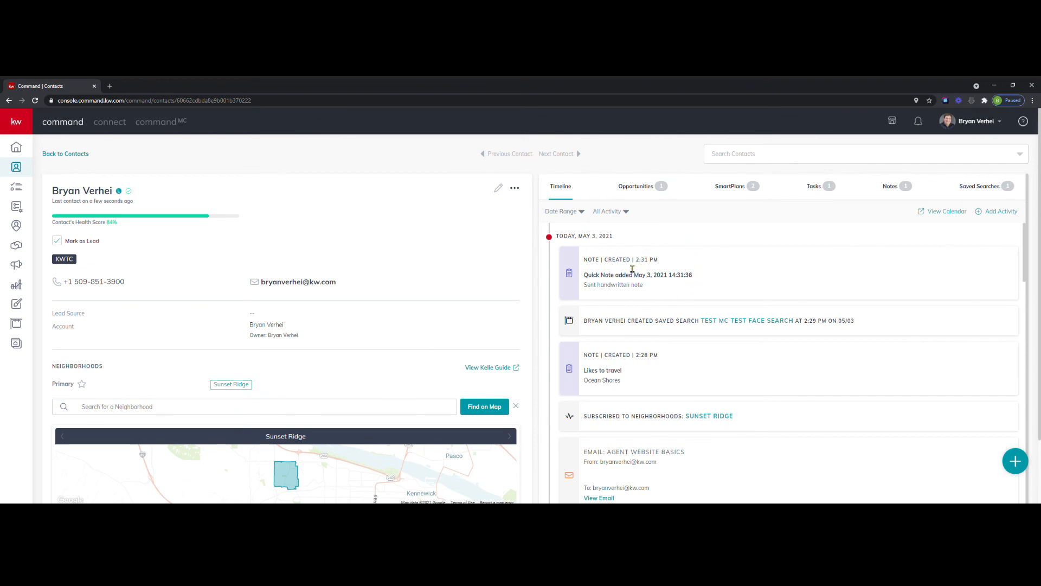
# Open a new Google Calendar appointment for the contact, review its event details, and close it without saving.
pyautogui.click(1024, 460)
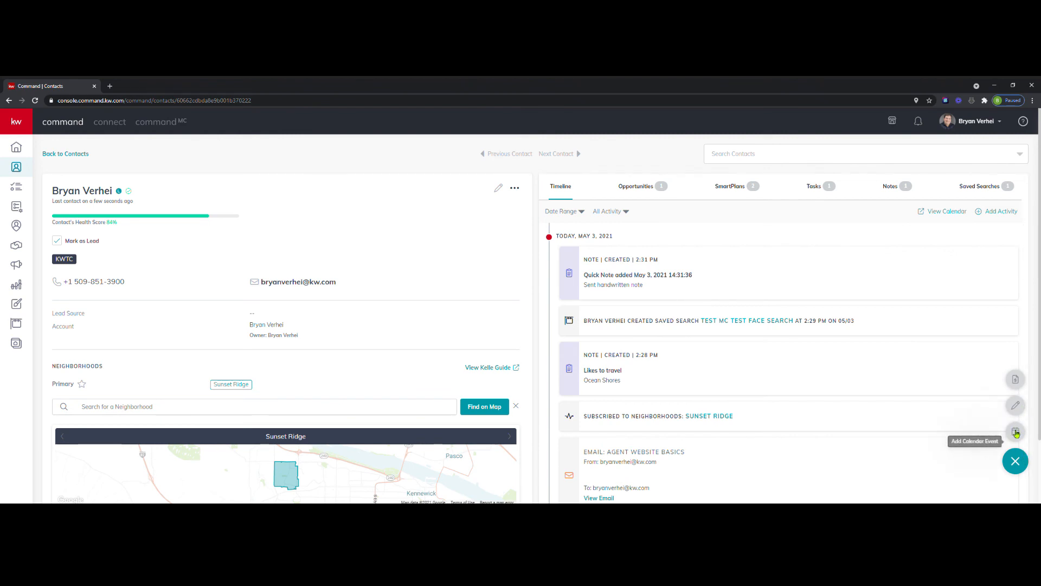
pyautogui.click(1016, 433)
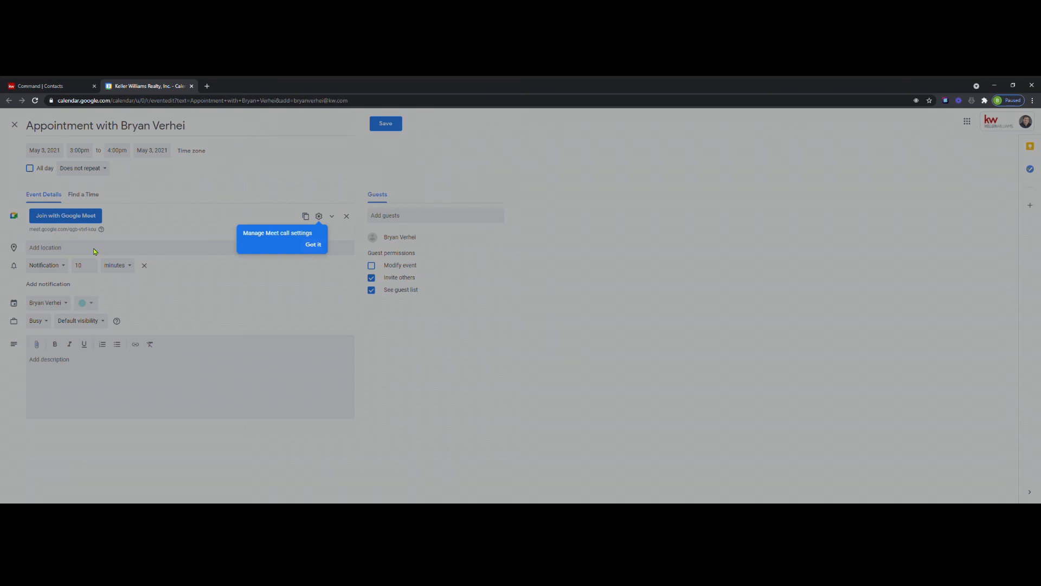
pyautogui.click(193, 86)
# Review the timeline's date range and activity filter options, and filter the timeline to show only Calls.
pyautogui.scroll(-5, 699, 408)
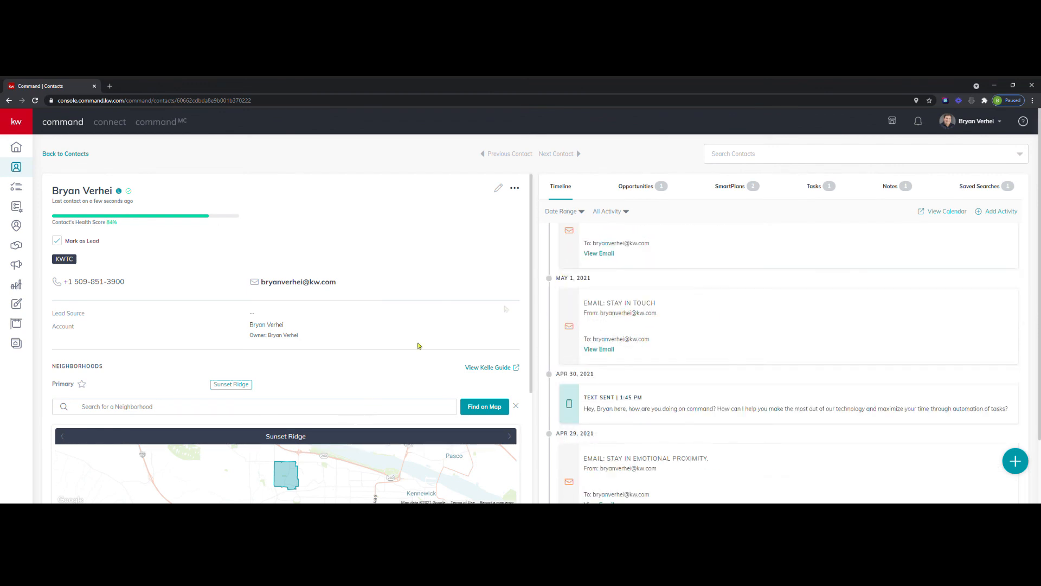
pyautogui.scroll(5, 648, 250)
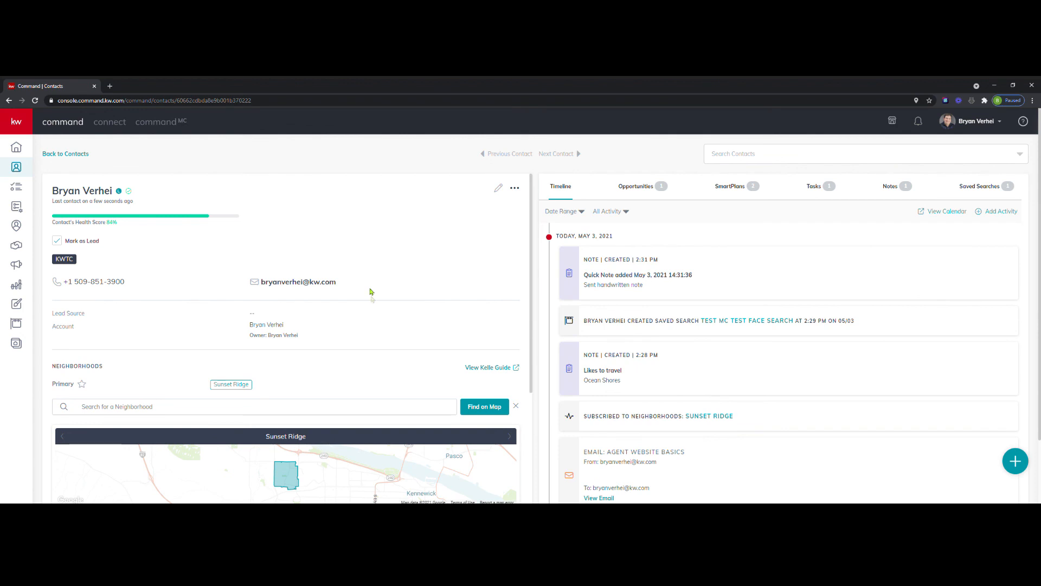
pyautogui.click(584, 213)
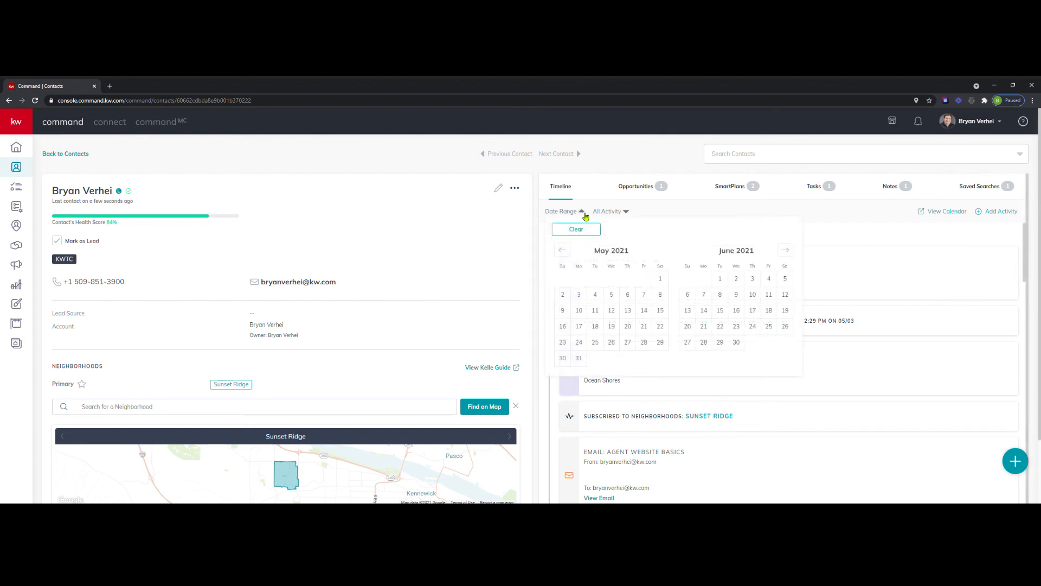
pyautogui.click(627, 211)
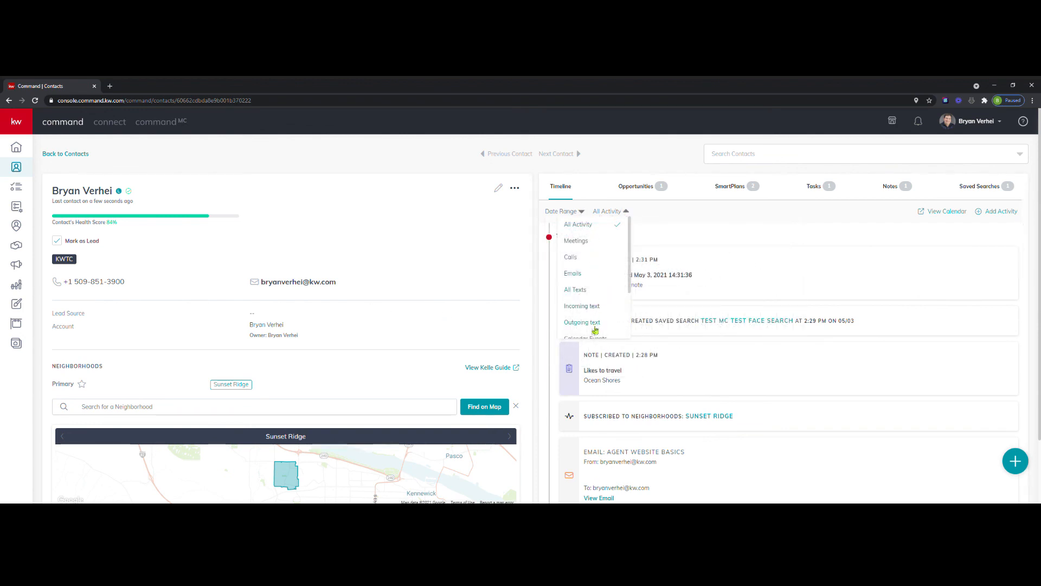
pyautogui.scroll(-3, 599, 302)
pyautogui.scroll(3, 599, 302)
pyautogui.click(577, 263)
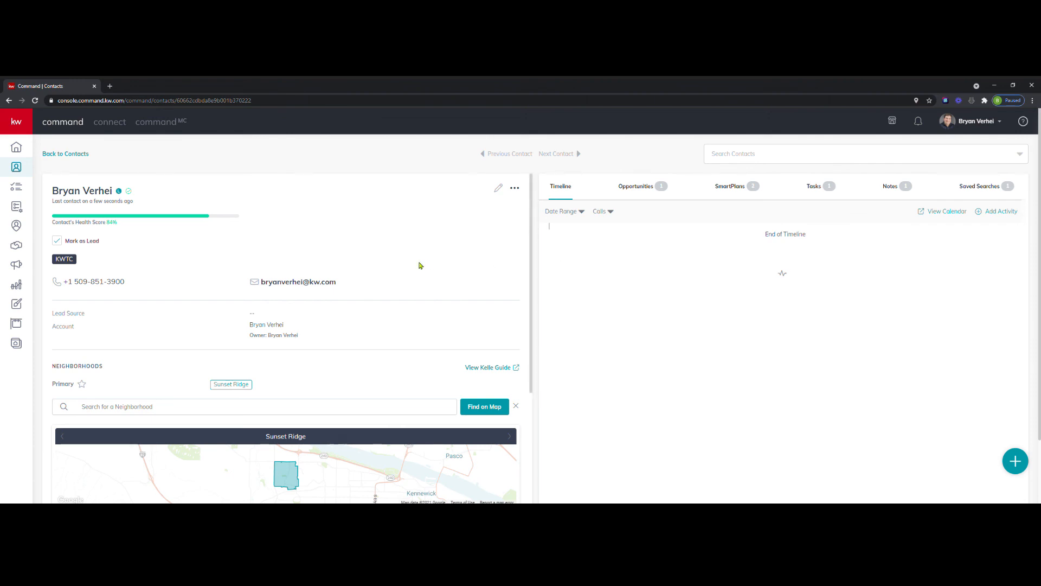
# Copy the Sunset Ridge neighborhood link, preview its snapshot page and listing filters, and return to the contact record.
pyautogui.scroll(-2, 419, 265)
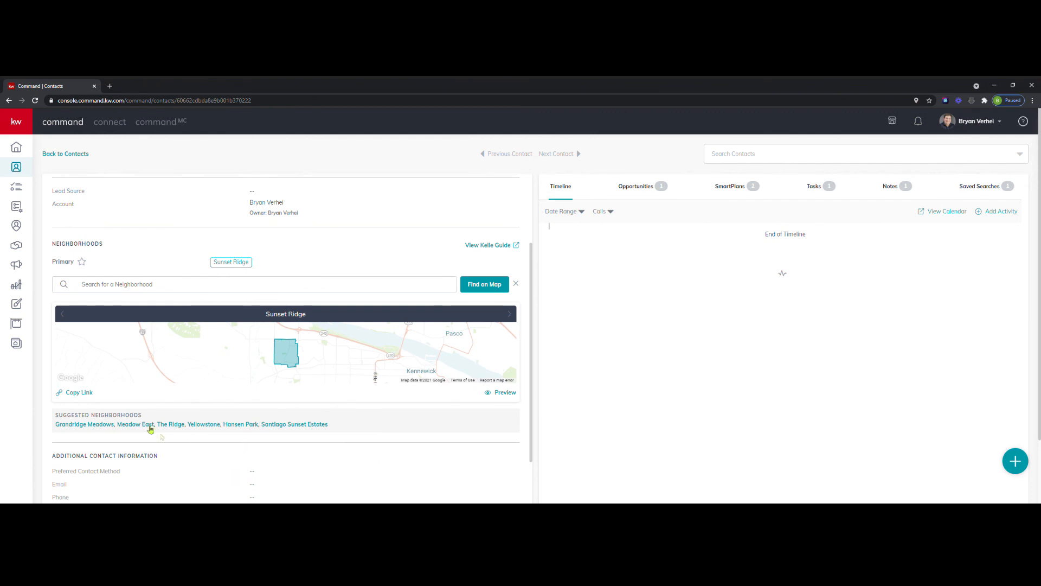
pyautogui.click(85, 398)
pyautogui.click(508, 396)
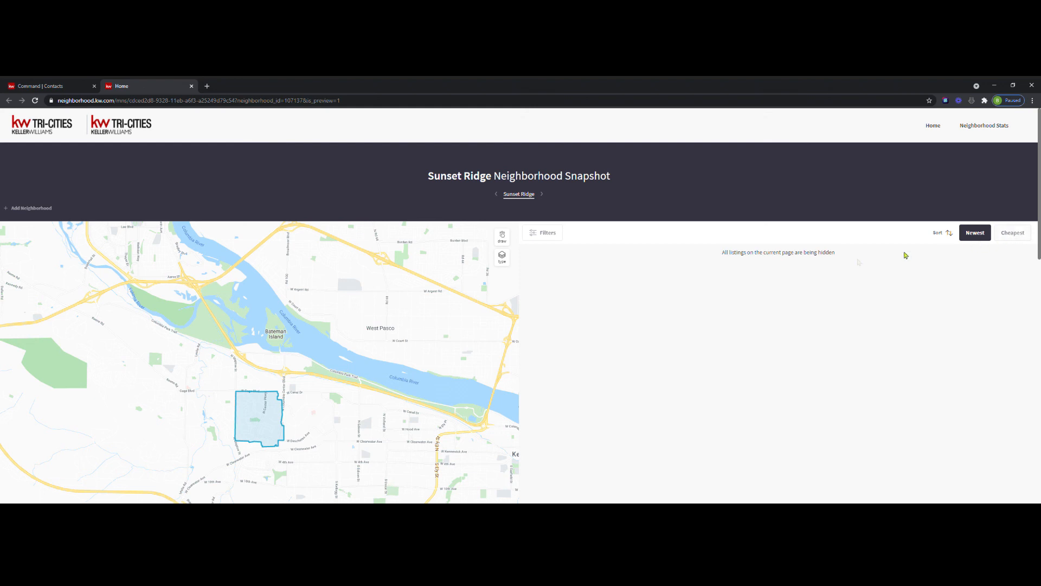
pyautogui.click(548, 236)
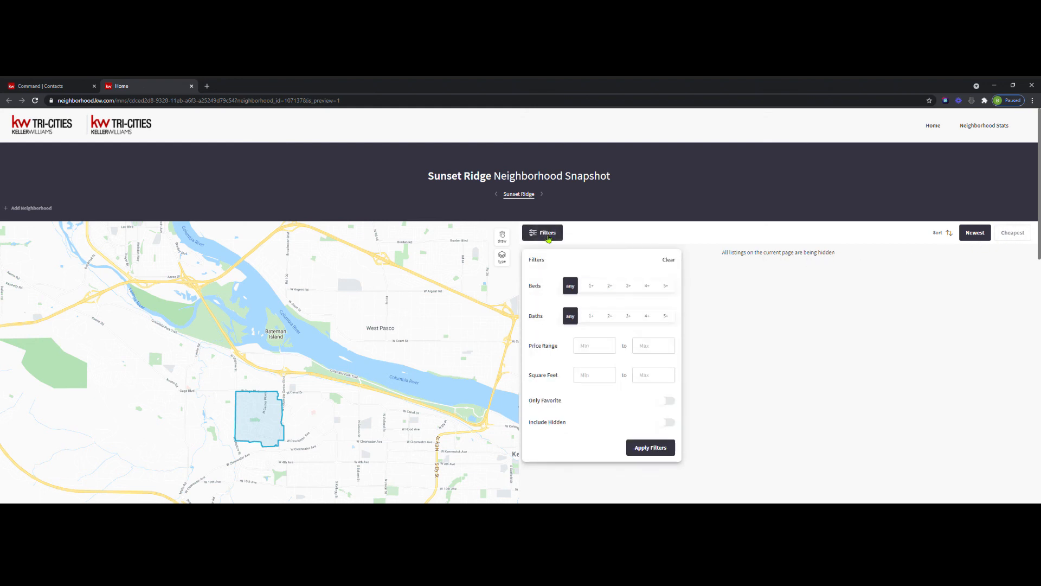
pyautogui.click(548, 236)
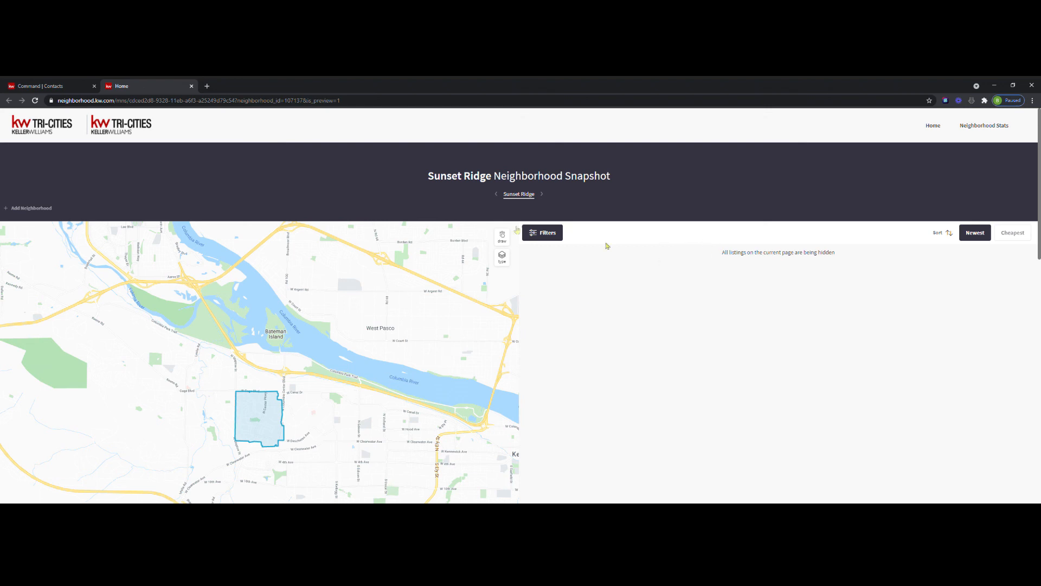
pyautogui.click(192, 86)
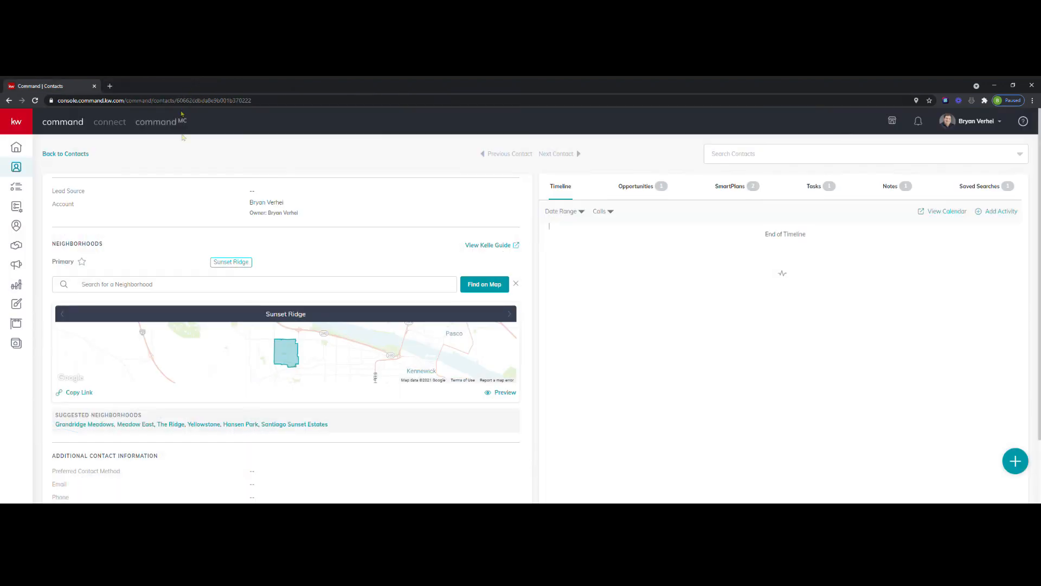
# Review the contact's additional information, including the home and mailing addresses, and return to the start of the record.
pyautogui.scroll(-1, 233, 383)
pyautogui.scroll(-3, 233, 383)
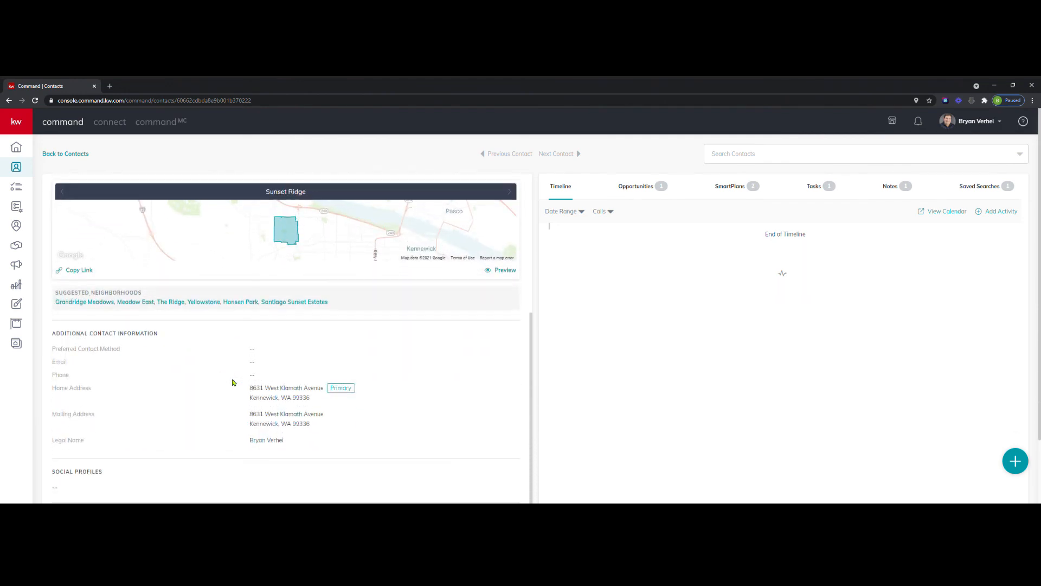
pyautogui.scroll(5, 233, 383)
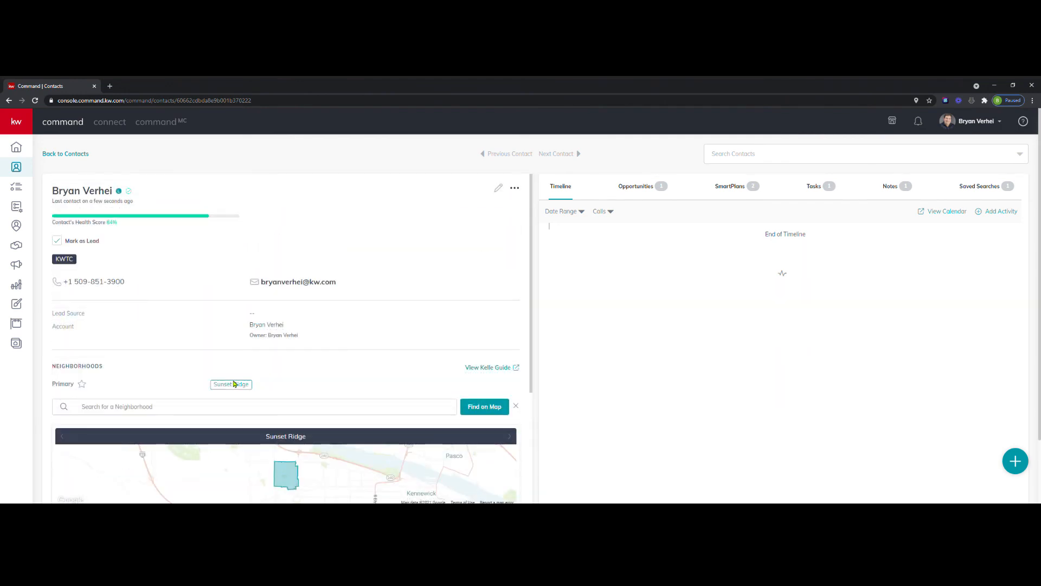